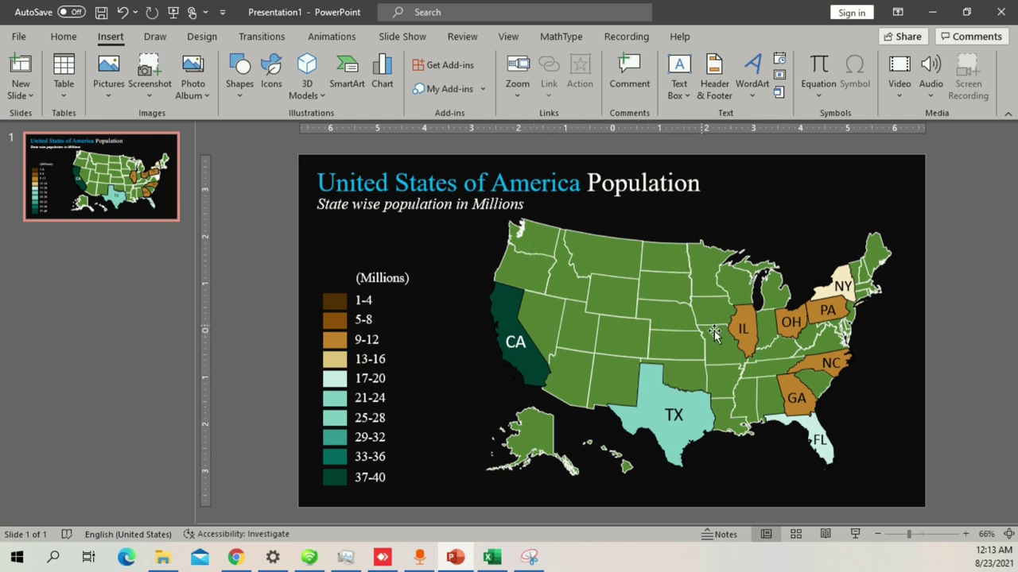
- Fill the map picture with White, Background 1, Darker 15% so the unclassed states turn grey
left_click(676, 308)
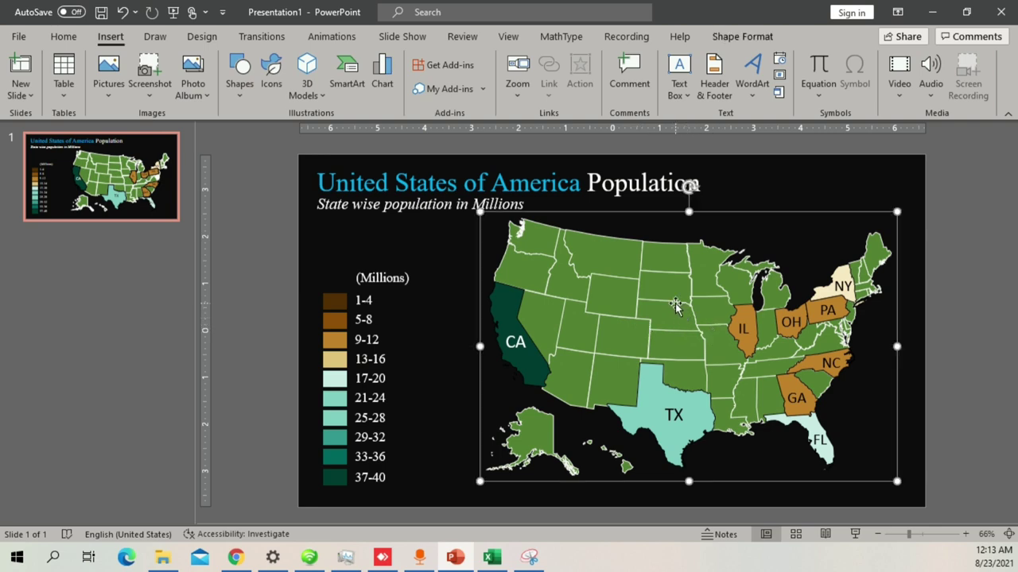
left_click(755, 38)
left_click(402, 60)
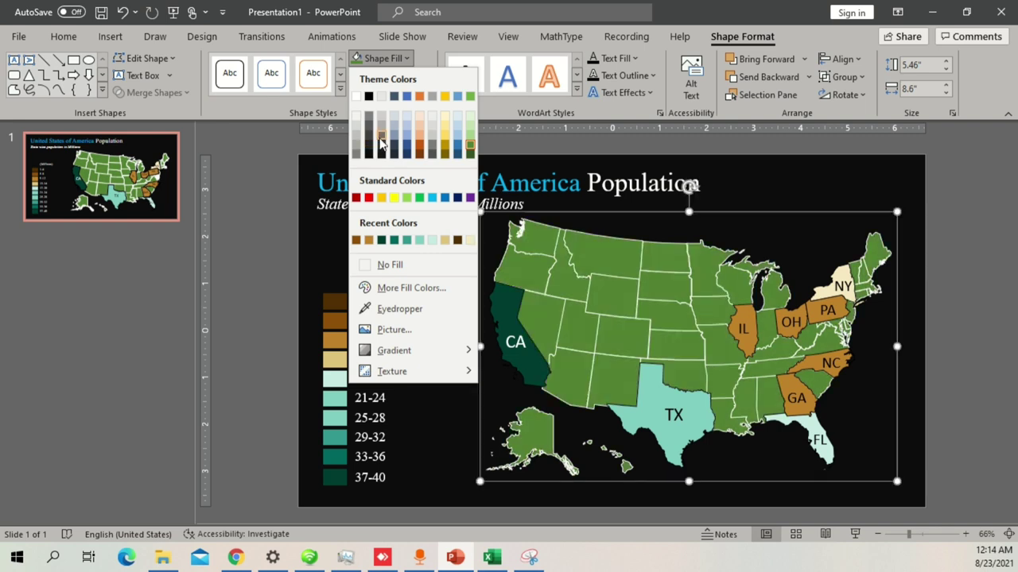
left_click(385, 141)
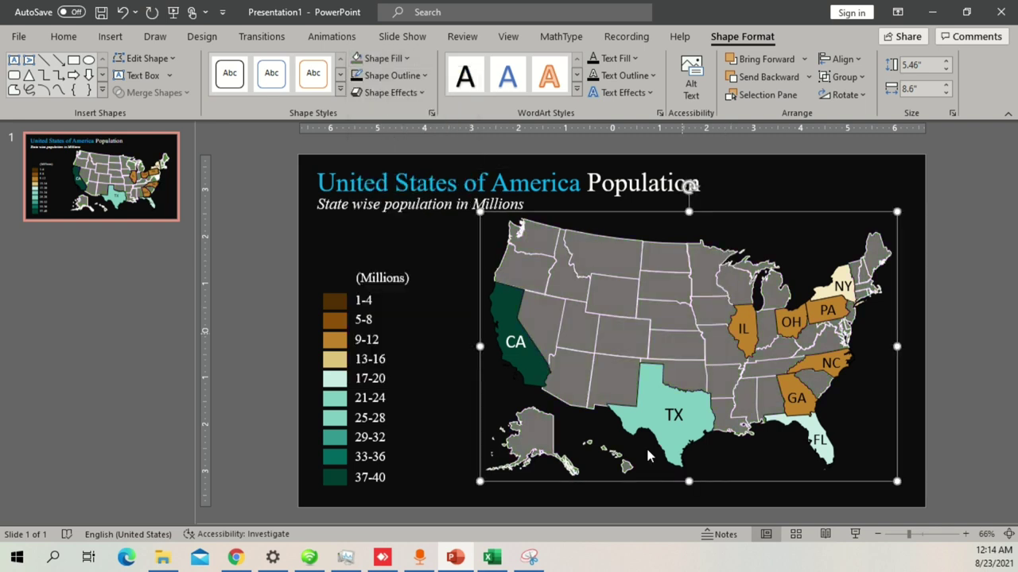
left_click(491, 559)
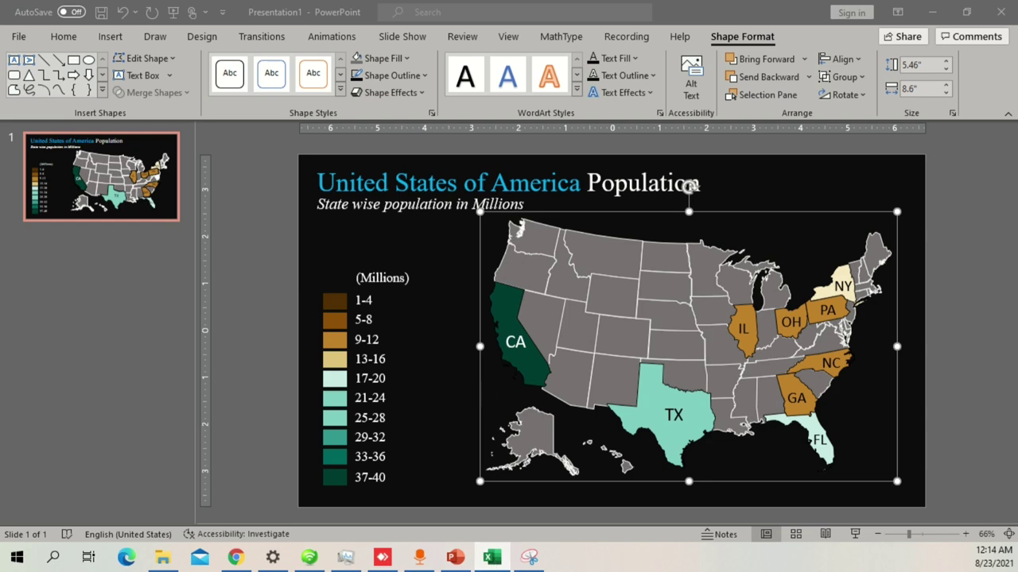
- Maximize Excel and review the state names and populations in columns B and C
left_click_drag(387, 102, 535, 103)
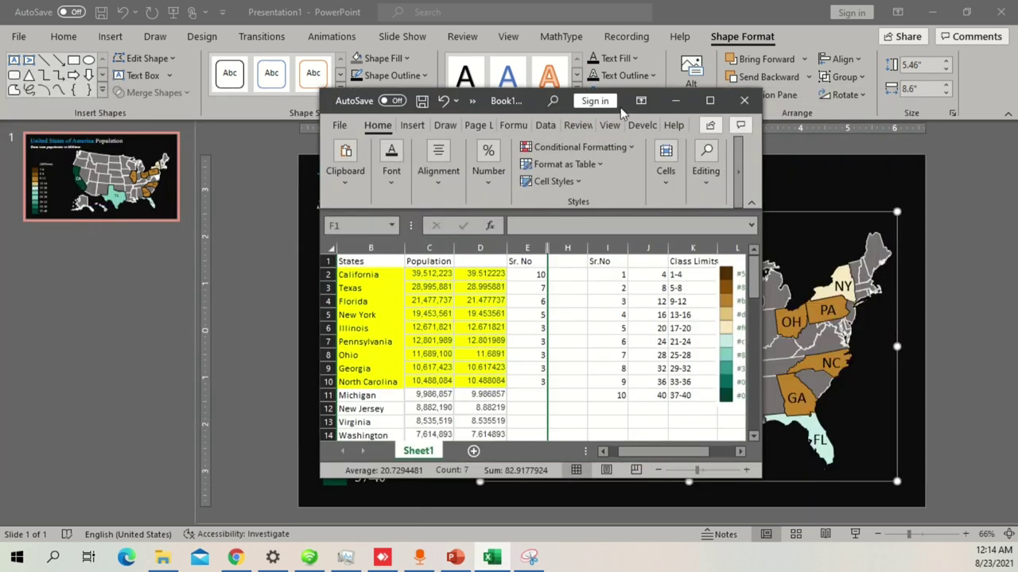
left_click(710, 100)
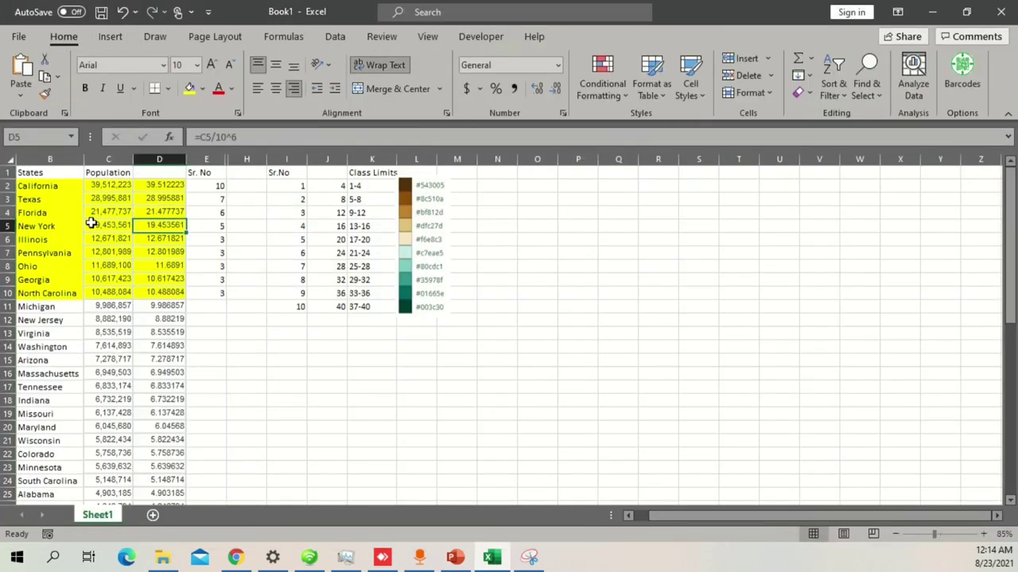
left_click(59, 186)
left_click_drag(60, 186, 111, 188)
left_click(111, 187)
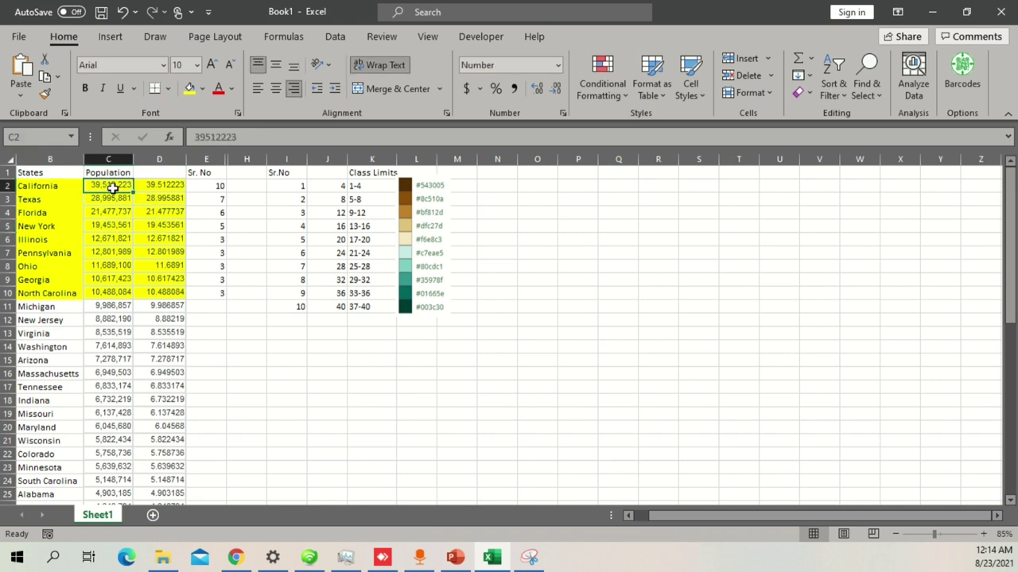
left_click_drag(110, 186, 113, 359)
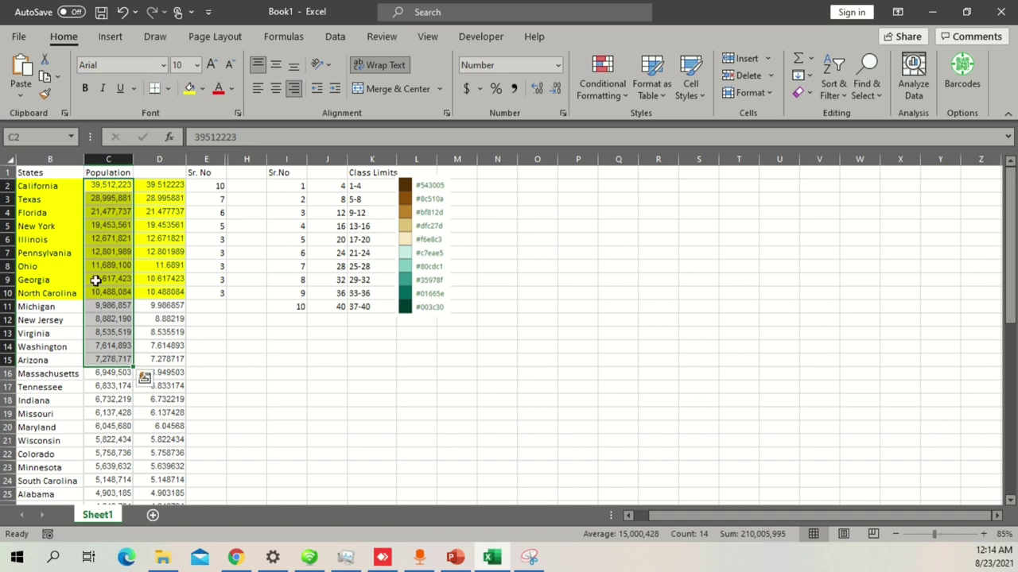
left_click(45, 189)
left_click_drag(56, 200, 111, 213)
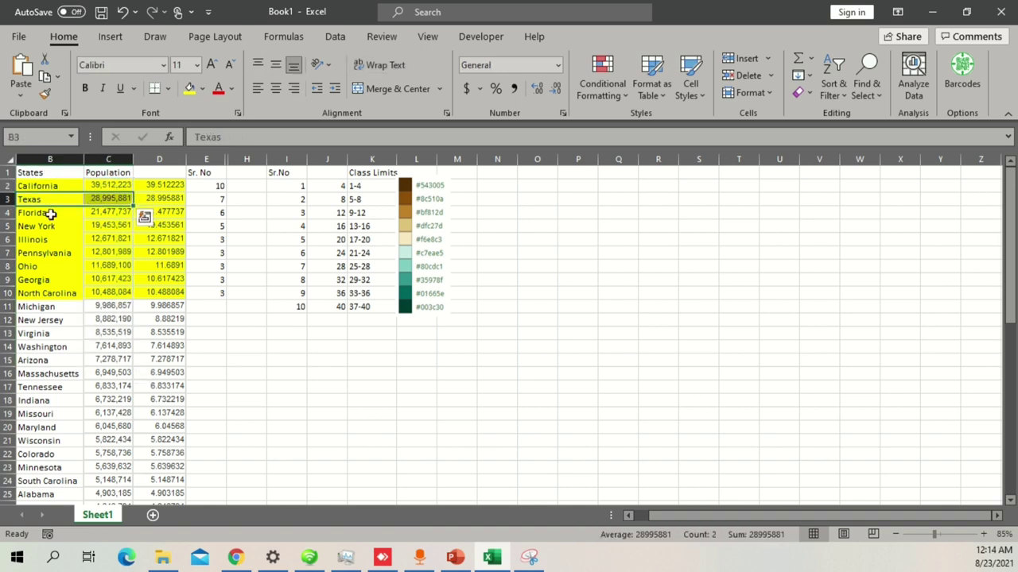
left_click(40, 213)
left_click(40, 228)
- Scroll through the data and enter the header 'Million' in cell D1
scroll(72, 366, "down", 3)
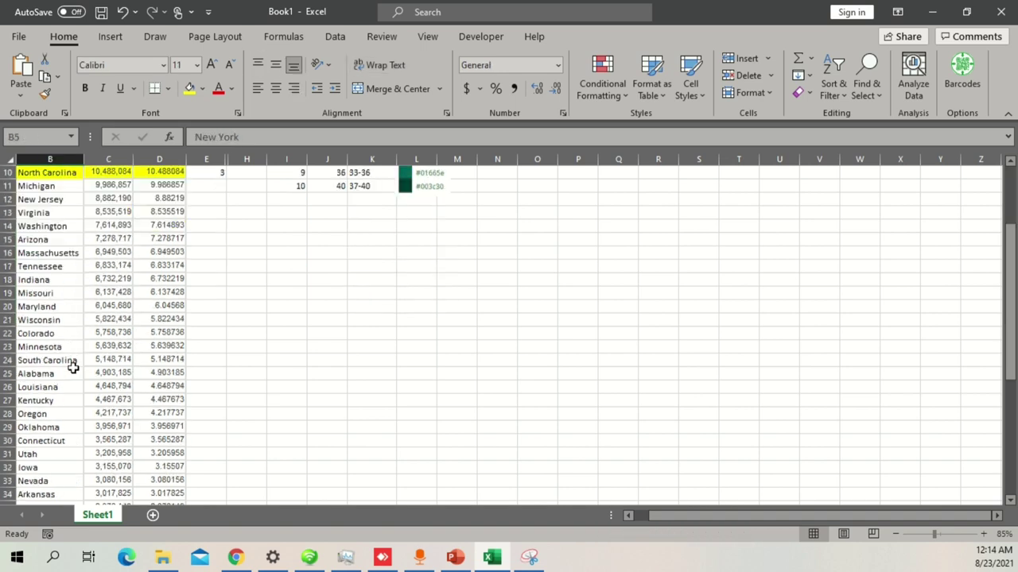
scroll(76, 364, "down", 7)
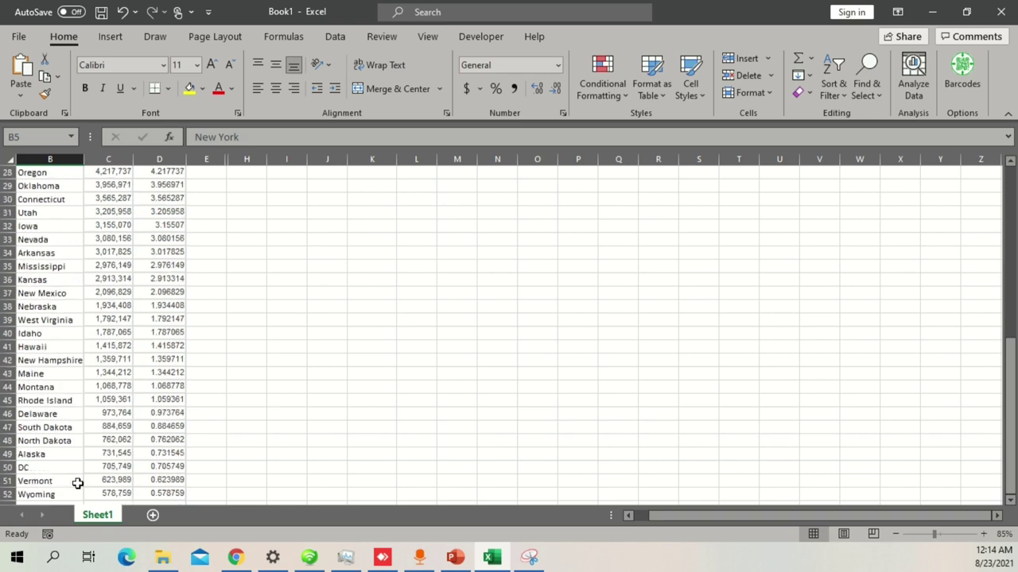
left_click_drag(32, 454, 147, 454)
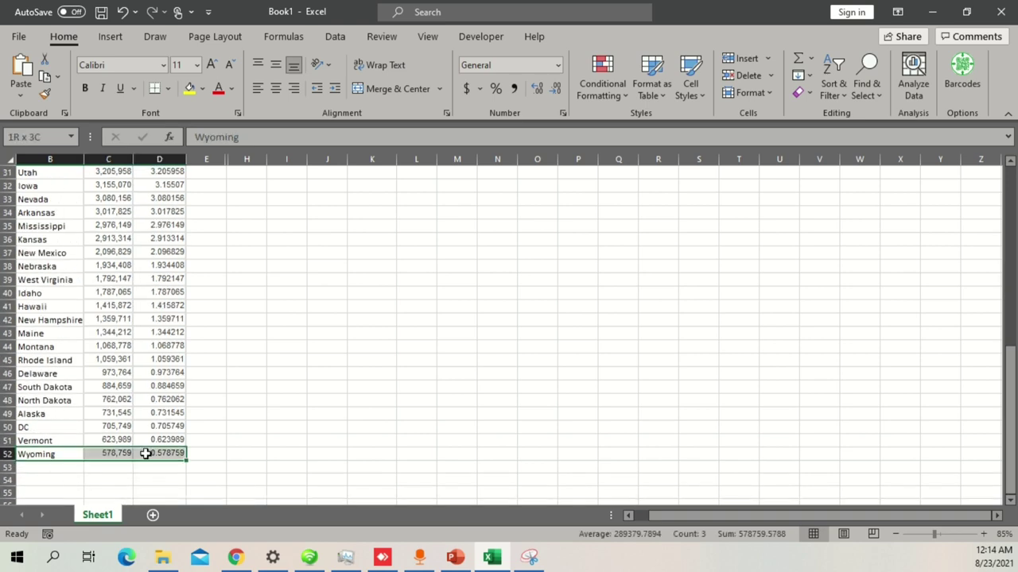
scroll(152, 407, "up", 6)
scroll(152, 407, "up", 4)
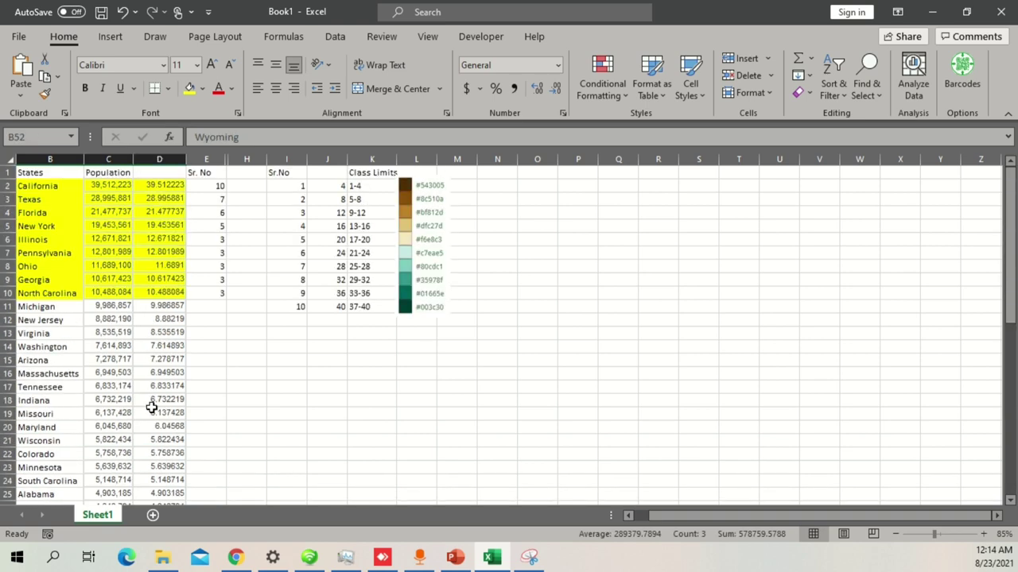
left_click(163, 171)
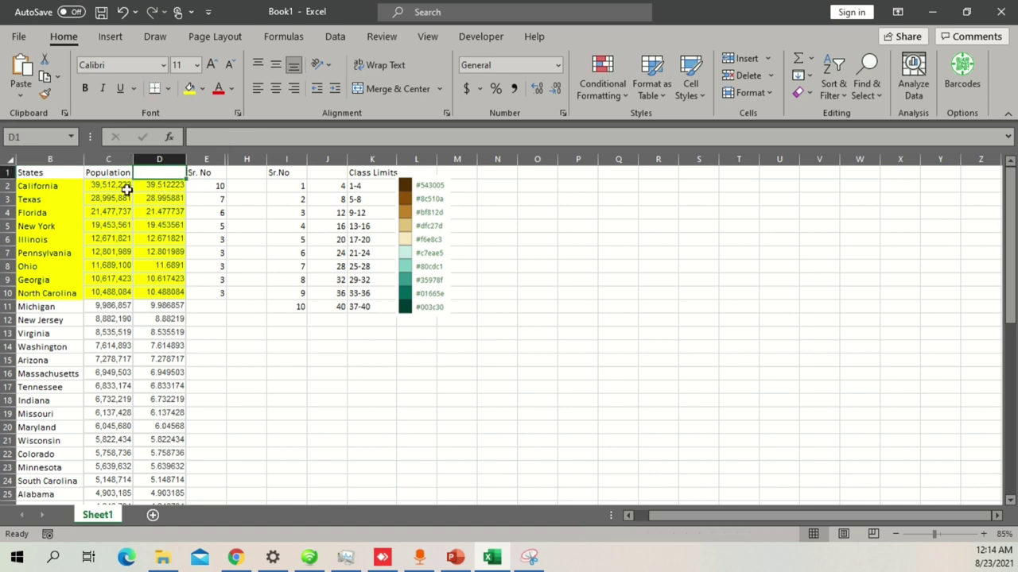
type("Million")
key("Return")
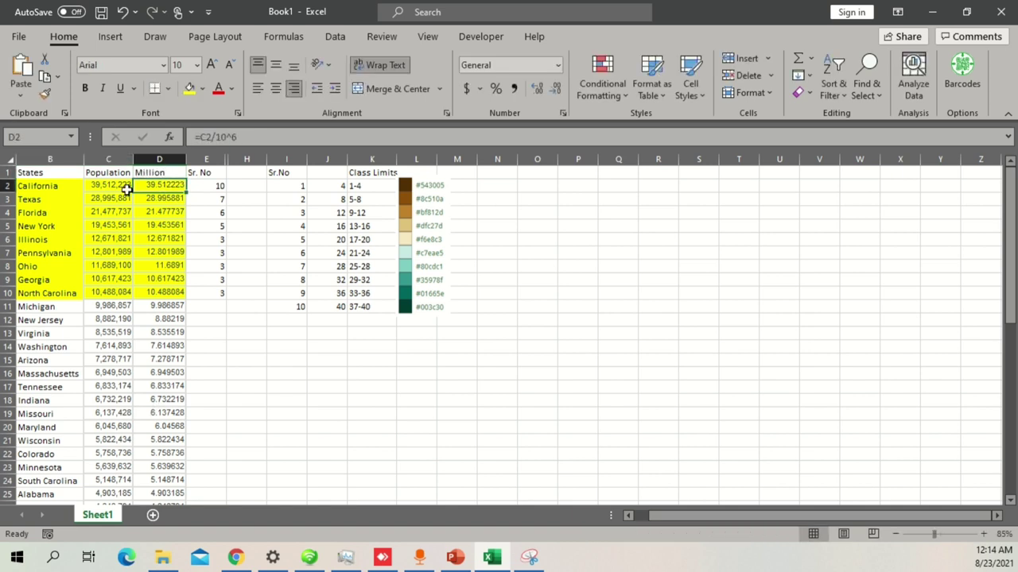
- Unhide columns F and G to reveal the Max, Min and Difference calculations
left_click_drag(208, 159, 237, 159)
right_click(242, 162)
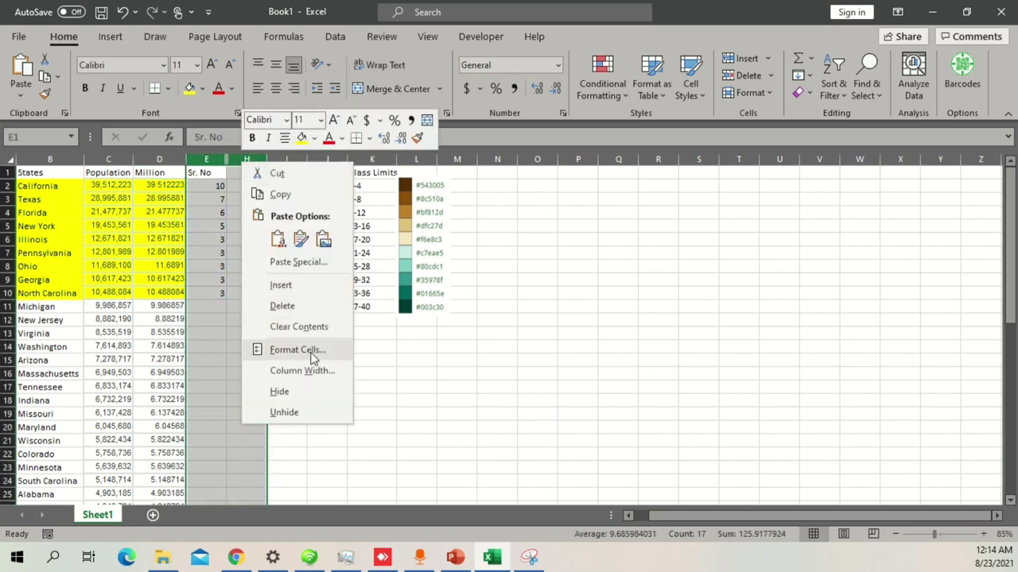
left_click(306, 412)
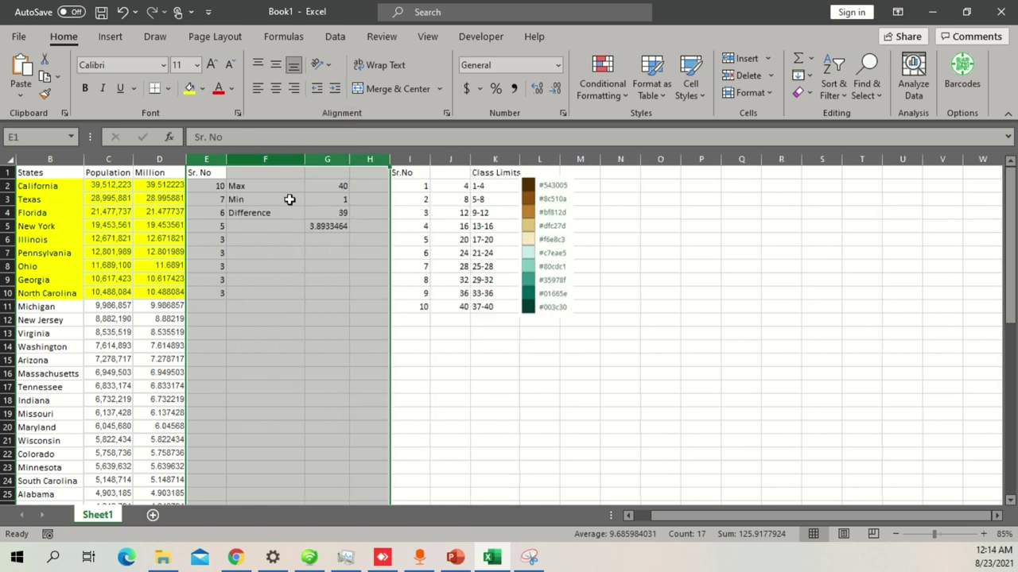
left_click(299, 278)
left_click(279, 187)
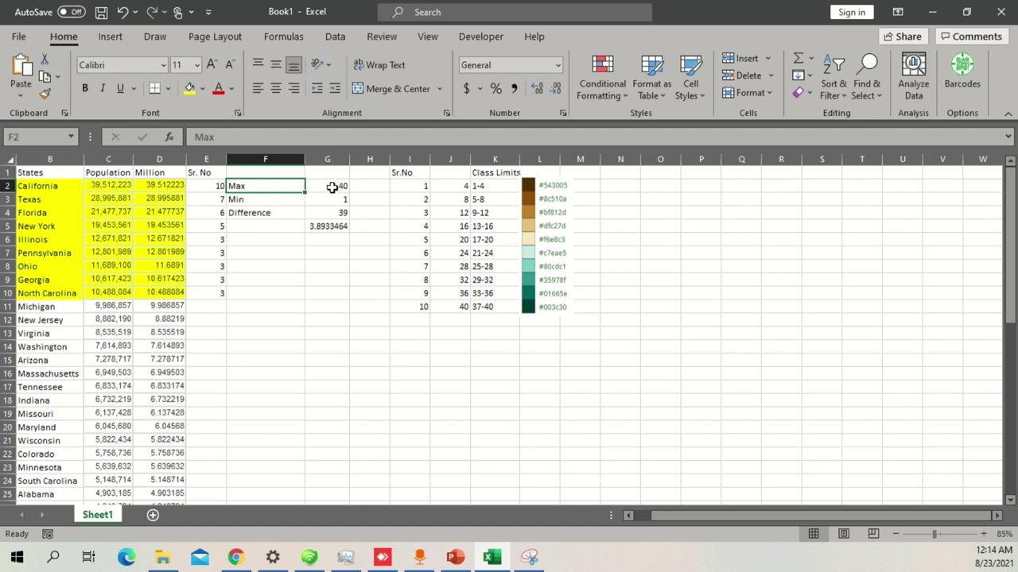
left_click_drag(482, 189, 492, 308)
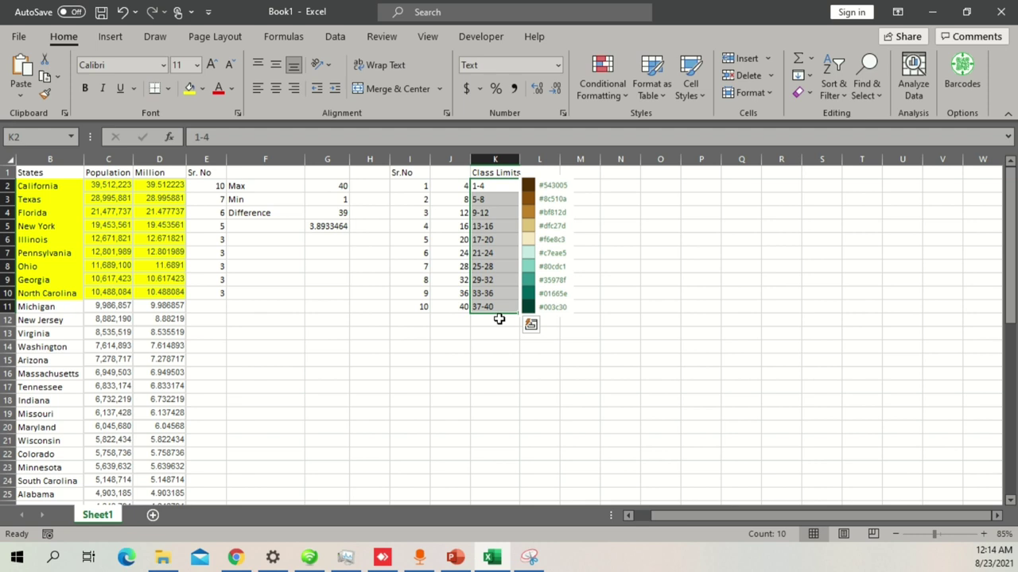
- Inspect the Max, Min, Difference and class width formulas in G2 through G5
left_click(337, 190)
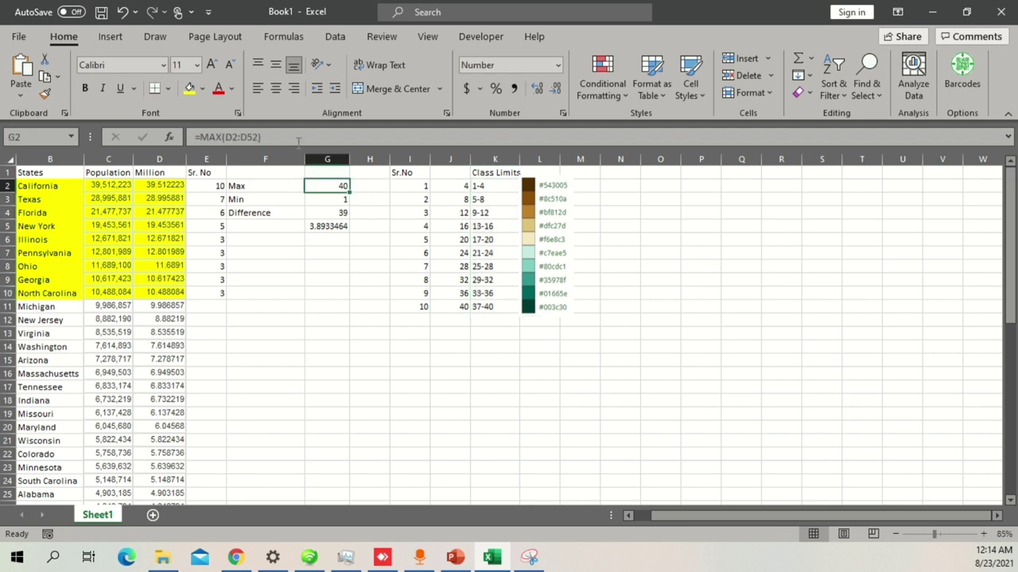
left_click(298, 140)
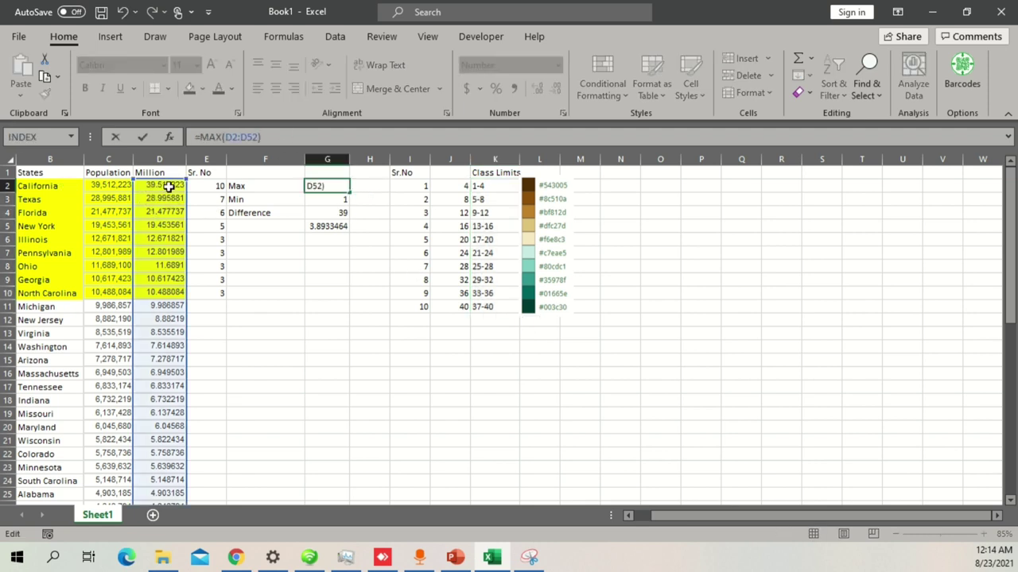
left_click(312, 279)
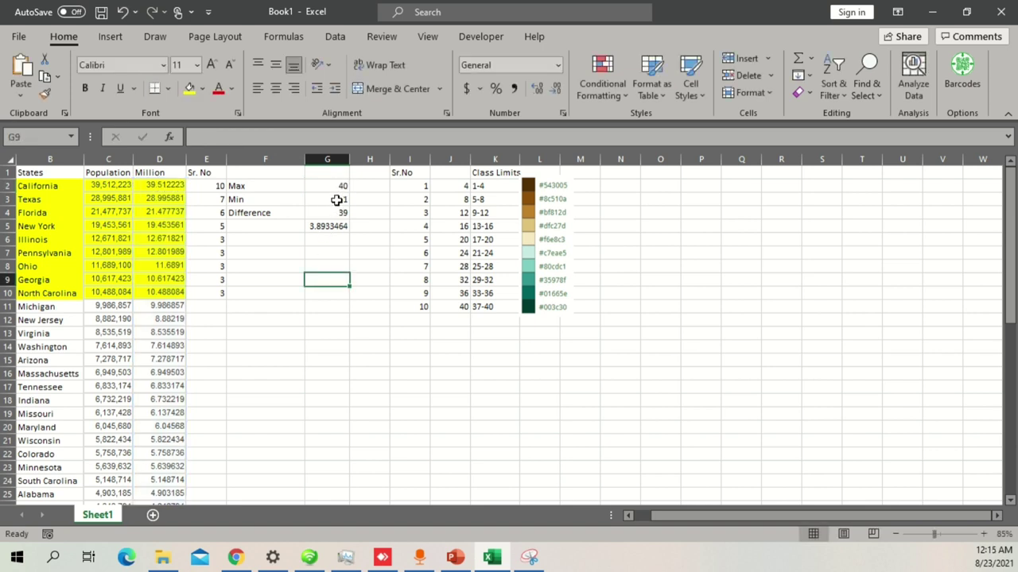
left_click(337, 200)
left_click(287, 140)
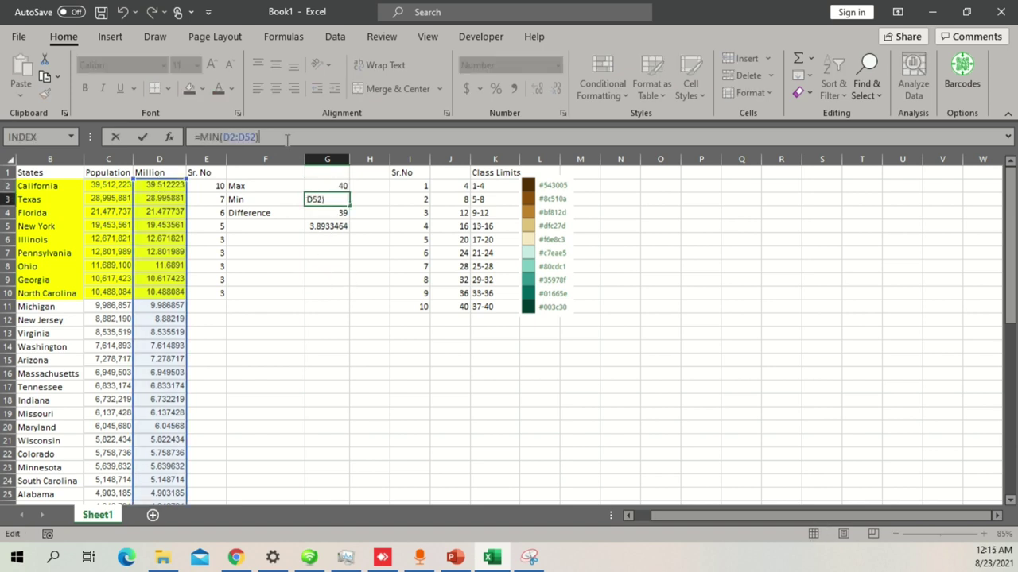
left_click(331, 293)
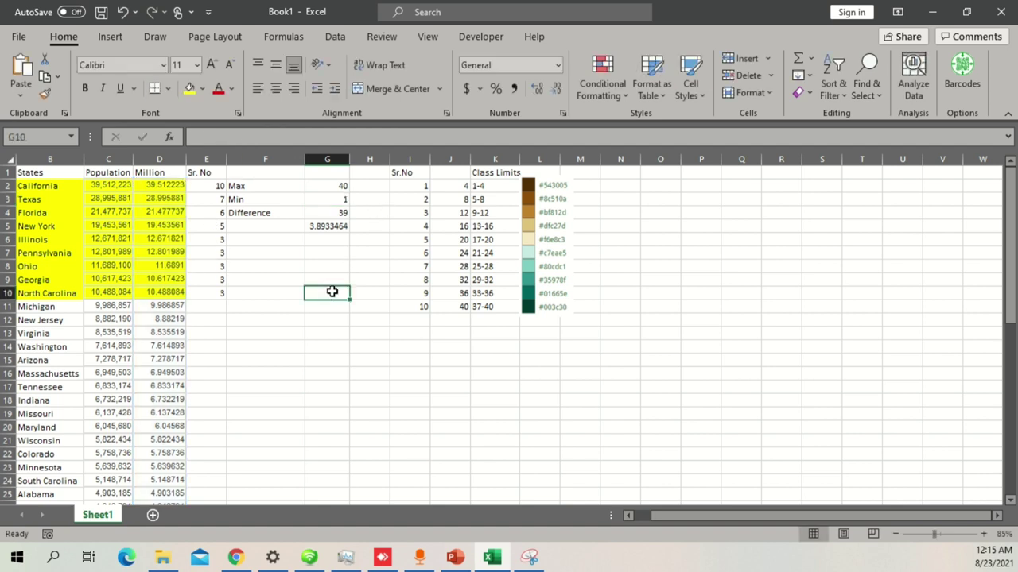
left_click(333, 200)
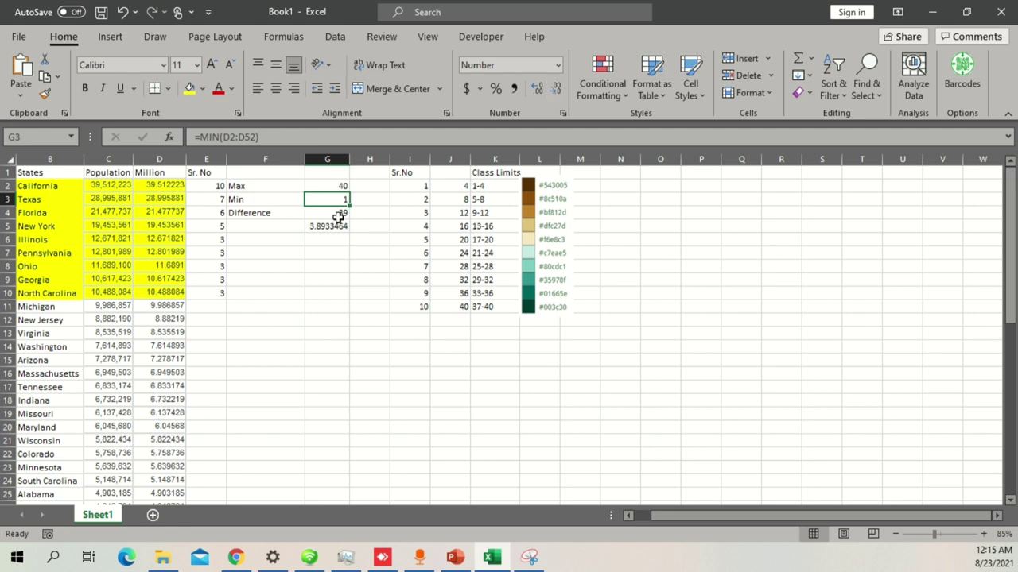
left_click(310, 282)
left_click(334, 216)
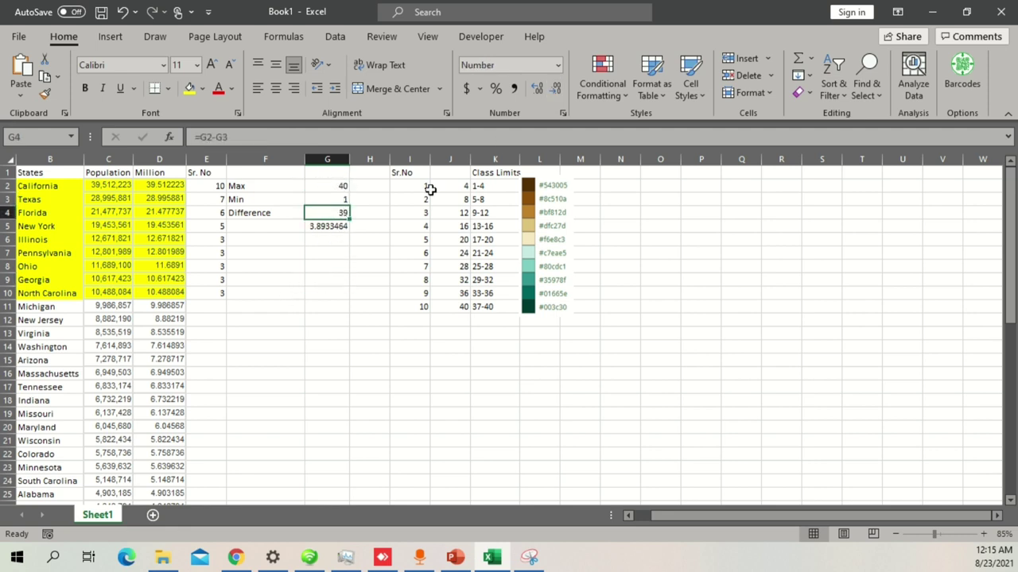
left_click(335, 240)
left_click(335, 227)
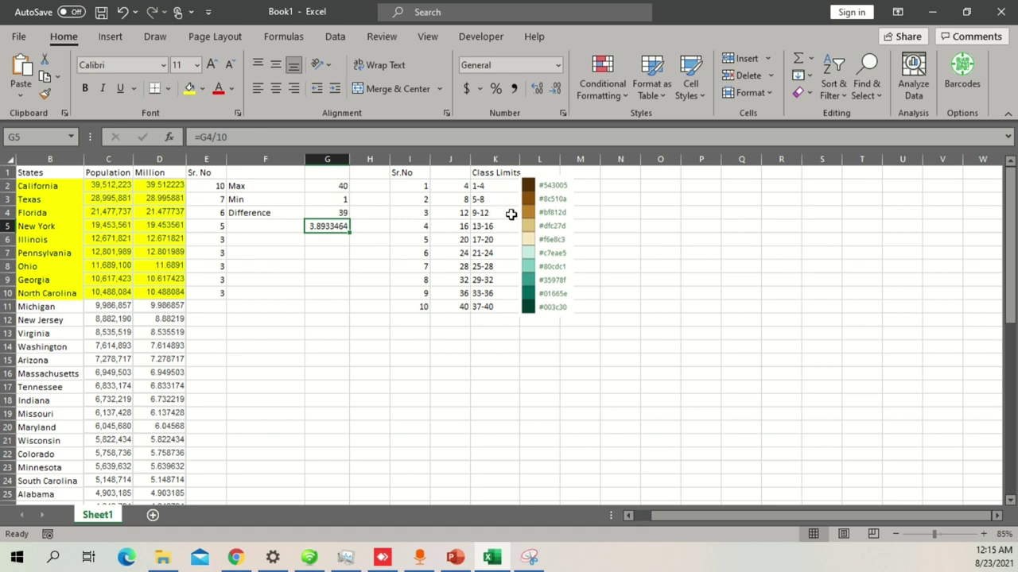
- Align the colour swatch picture with class limits 1-4 to 37-40 and bring up Chrome
left_click(504, 307)
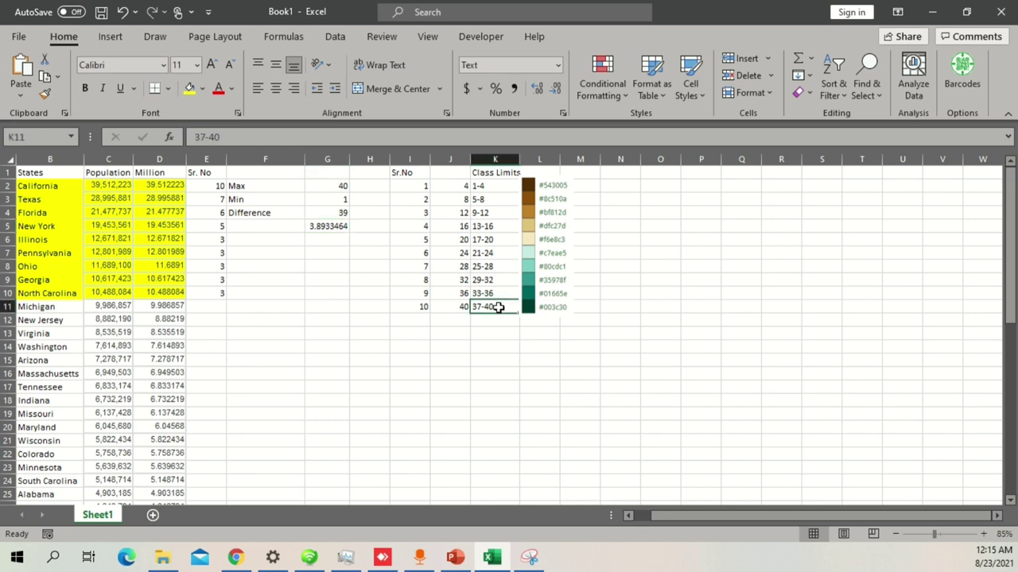
left_click(551, 220)
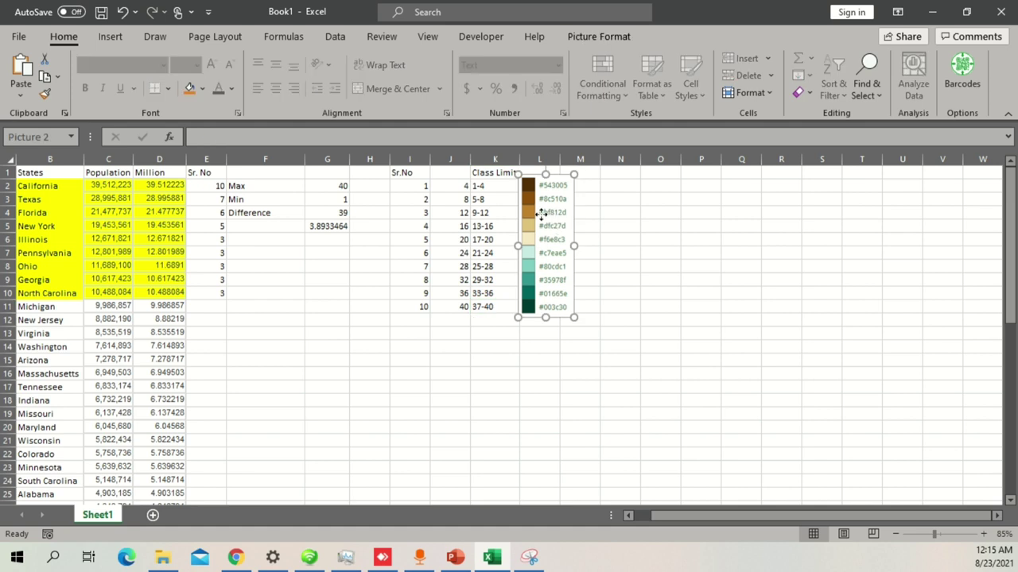
mouse_move(540, 213)
left_mouse_down()
mouse_move(556, 211)
mouse_move(546, 217)
left_mouse_up()
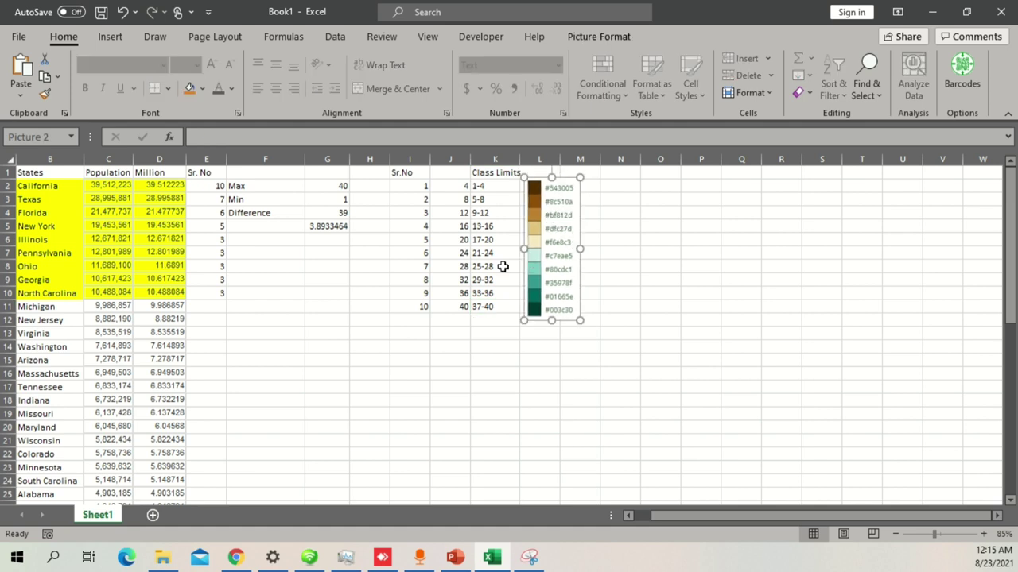
left_click(235, 558)
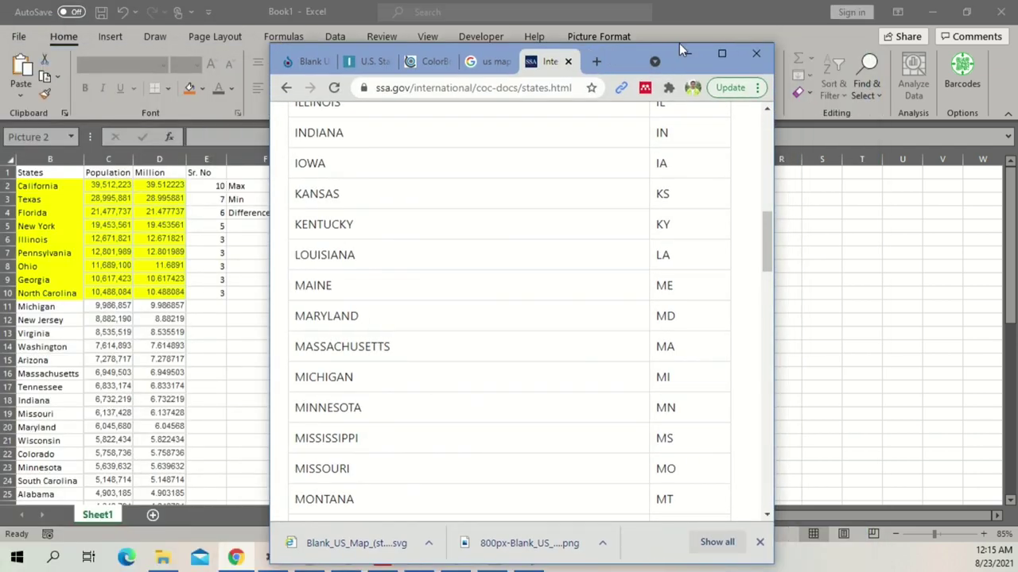
- Maximize Chrome on ColorBrewer and preview 3 classes with the diverging PiYG scheme
double_click(735, 56)
left_click(418, 13)
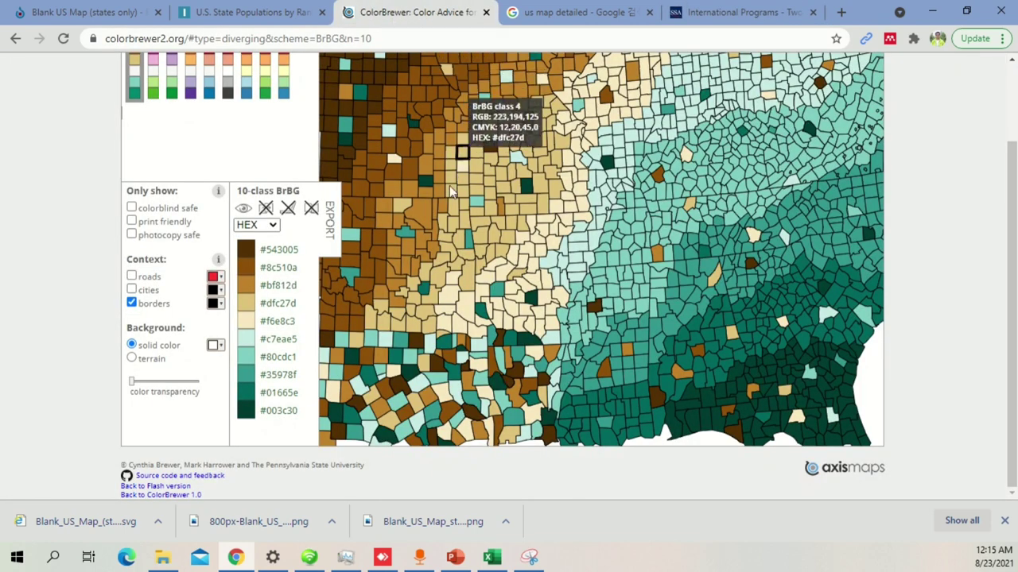
scroll(236, 140, "up", 2)
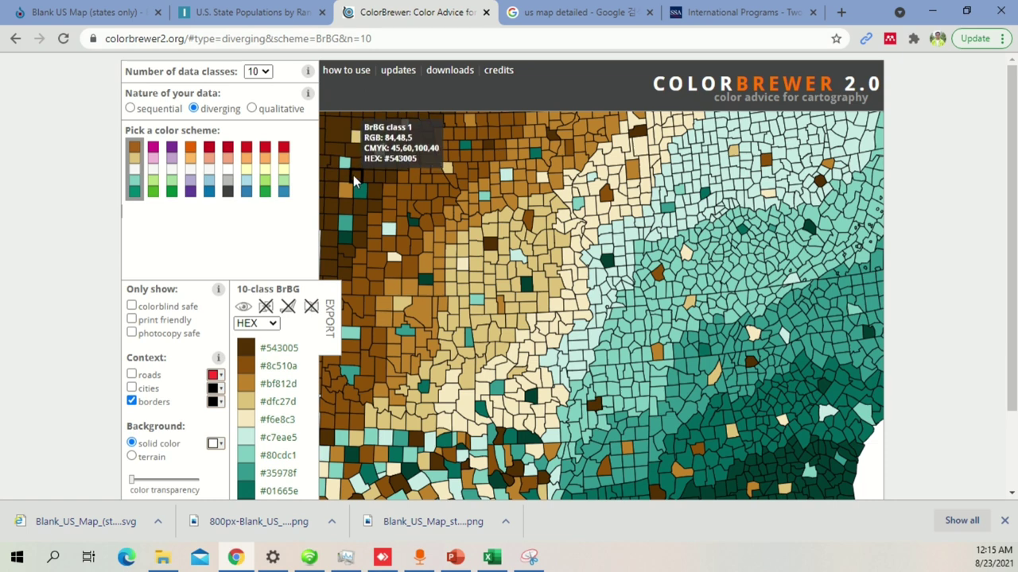
left_click(265, 73)
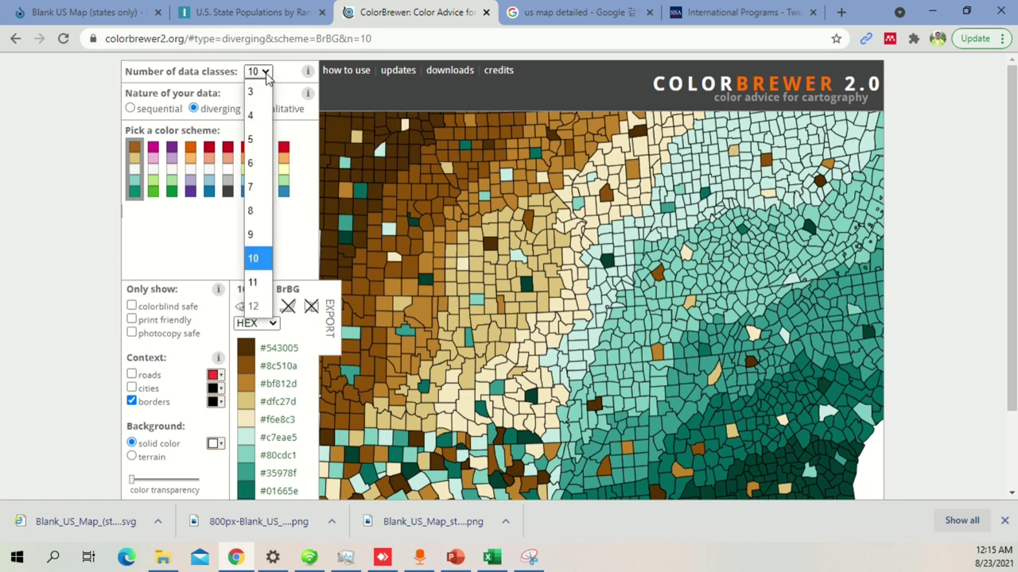
left_click(260, 91)
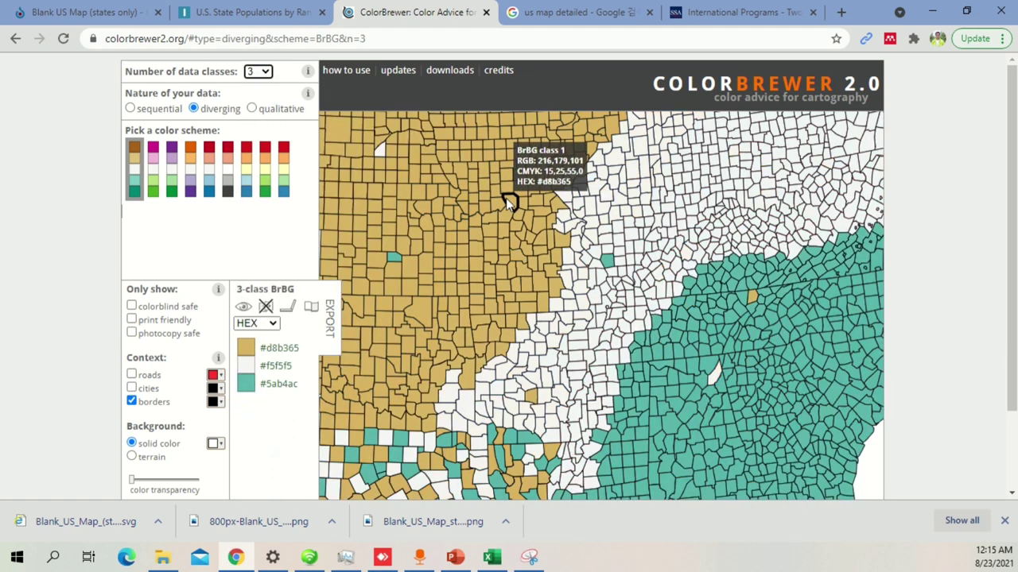
left_click(153, 188)
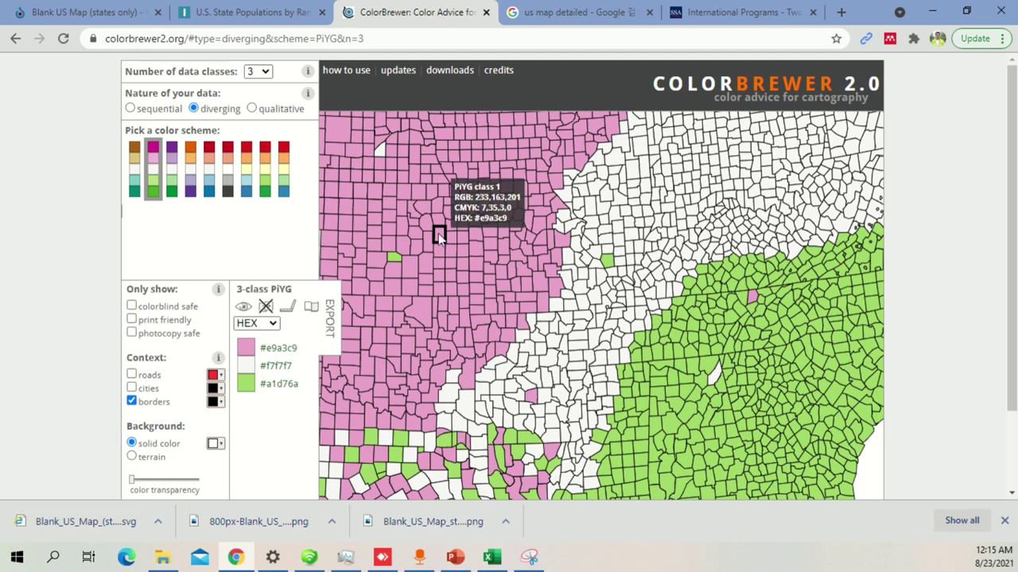
- Try the sequential OrRd scheme, then return to diverging BrBG with 11 classes
left_click(131, 108)
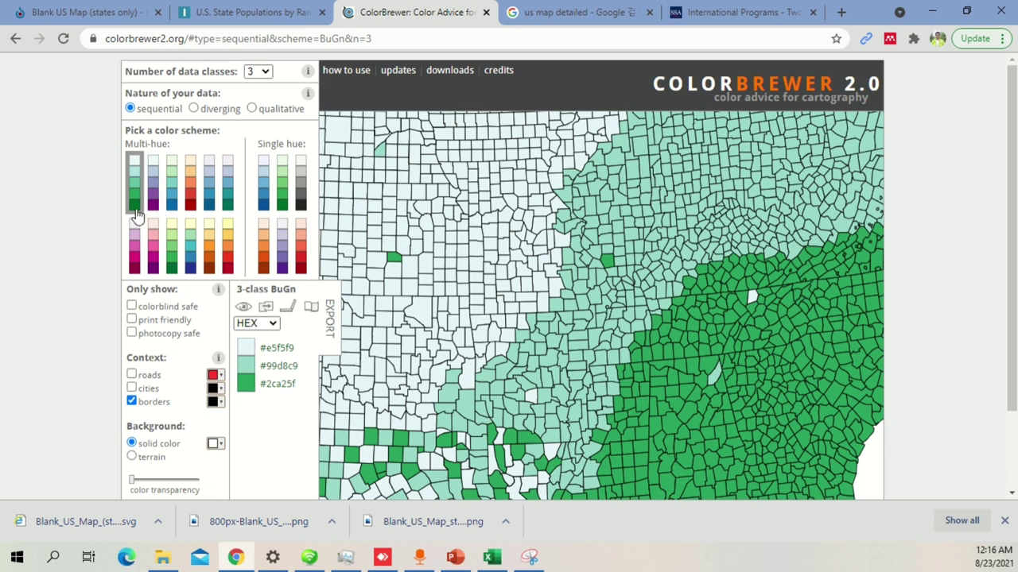
left_click(189, 200)
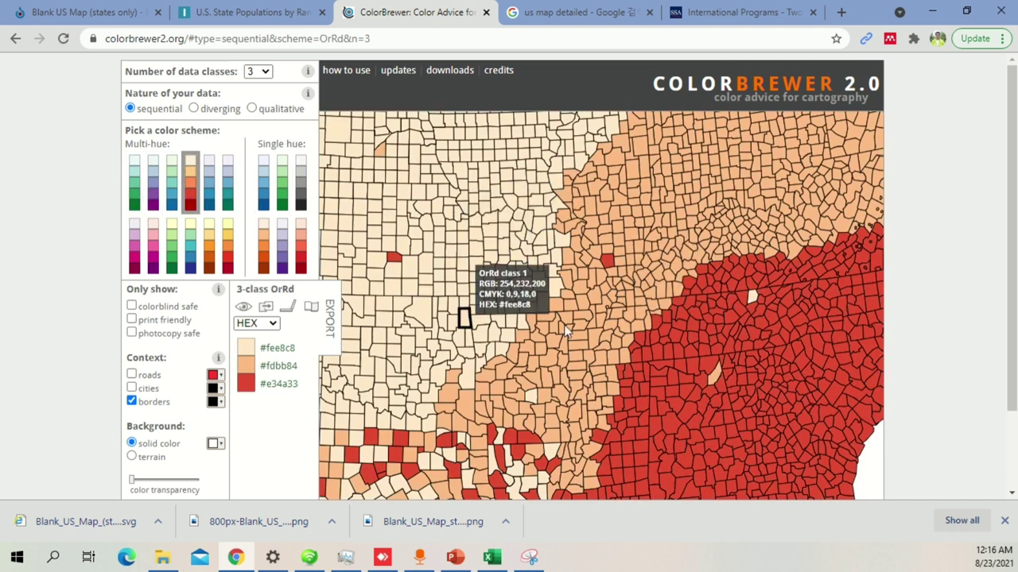
left_click(193, 108)
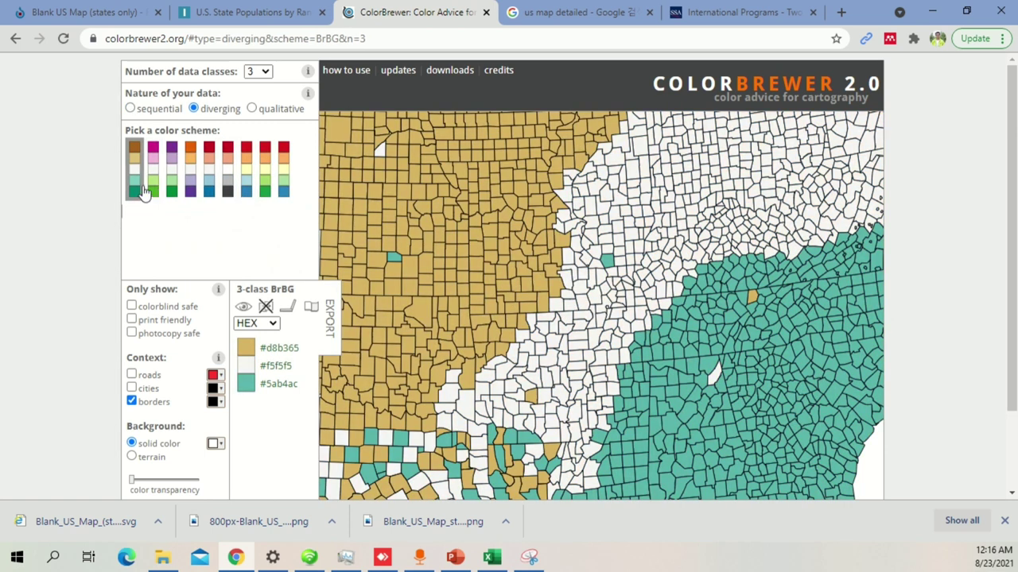
left_click(264, 72)
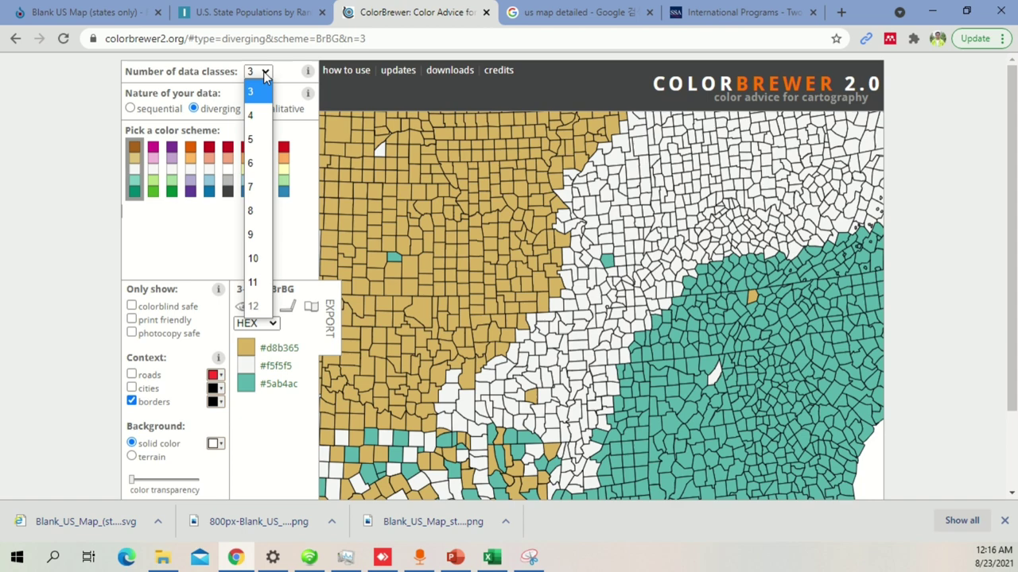
left_click(254, 284)
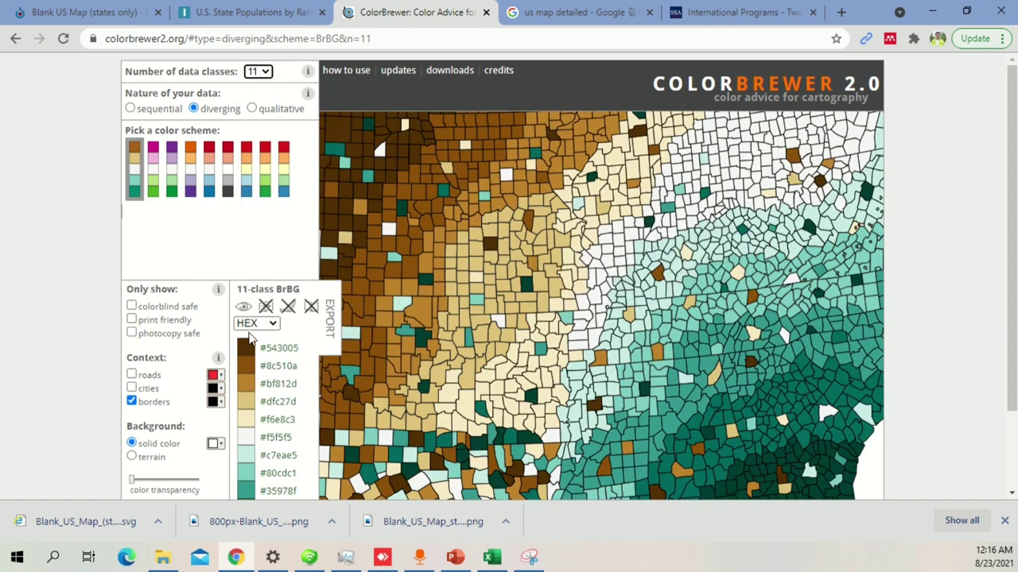
- Set the BrBG scheme to 10 data classes
scroll(309, 341, "down", 1)
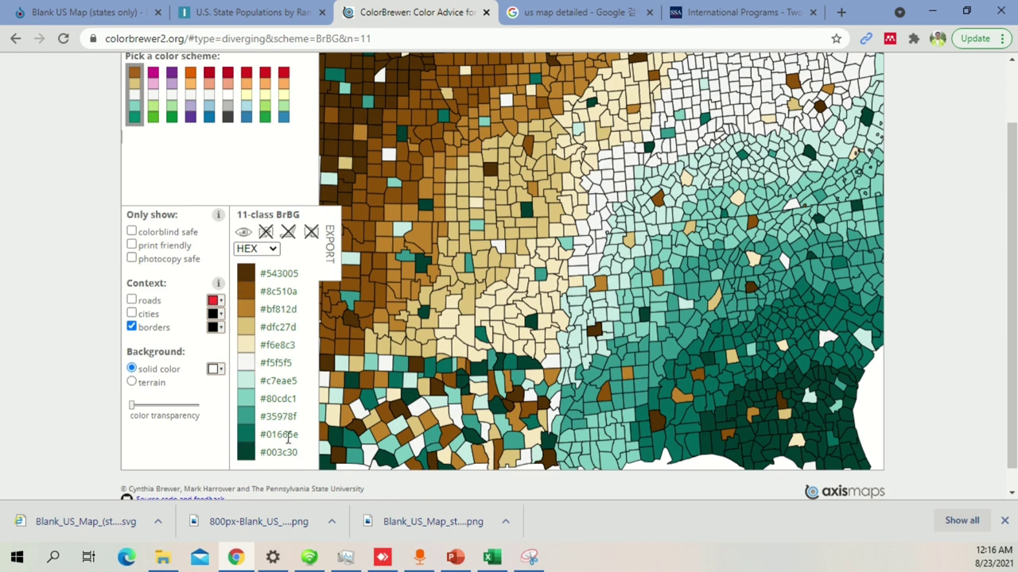
scroll(288, 438, "up", 1)
left_click(258, 71)
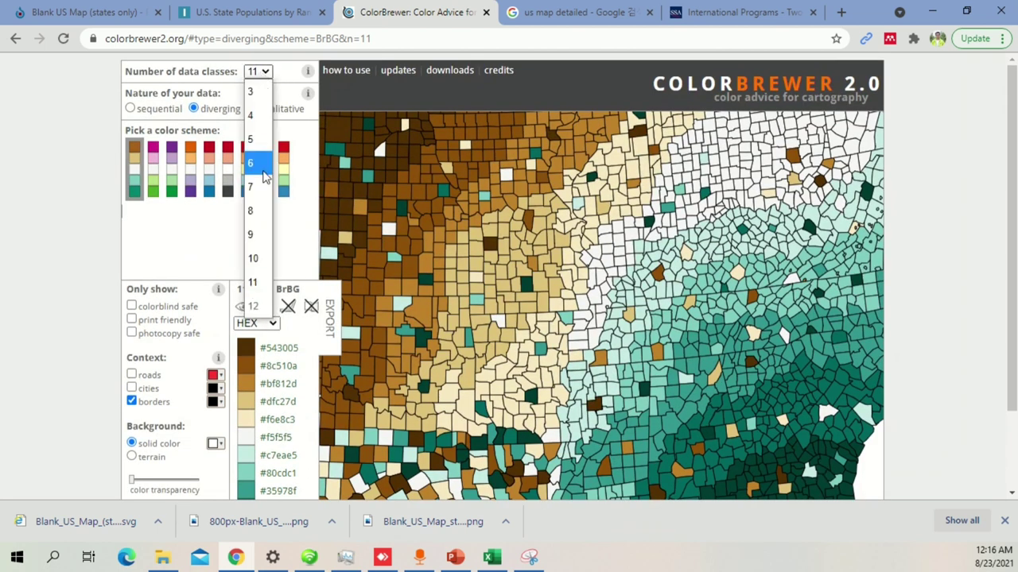
left_click(253, 259)
scroll(302, 260, "down", 2)
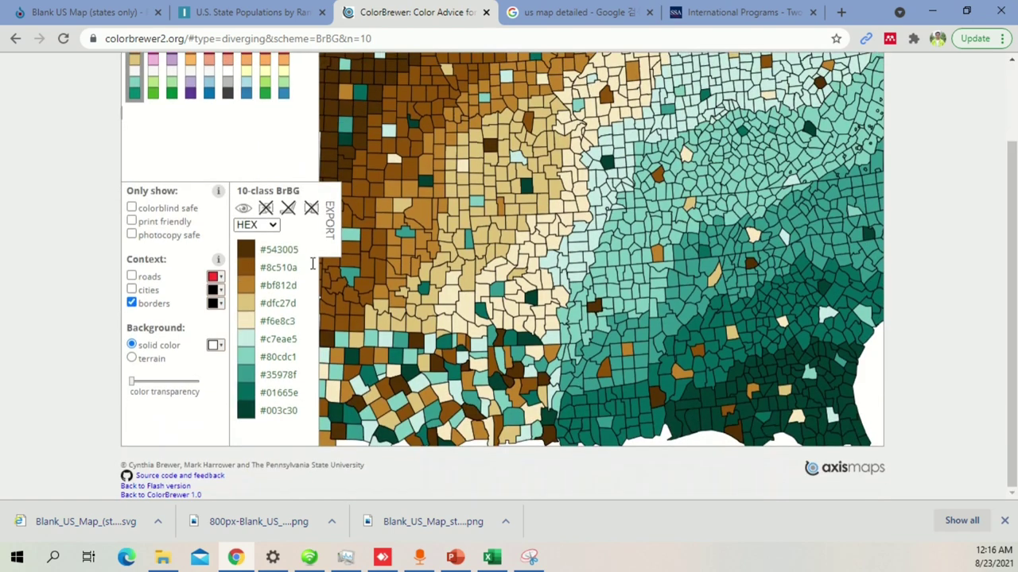
- Copy the Snipping Tool capture of the 10-class BrBG hex colour legend
left_click(529, 556)
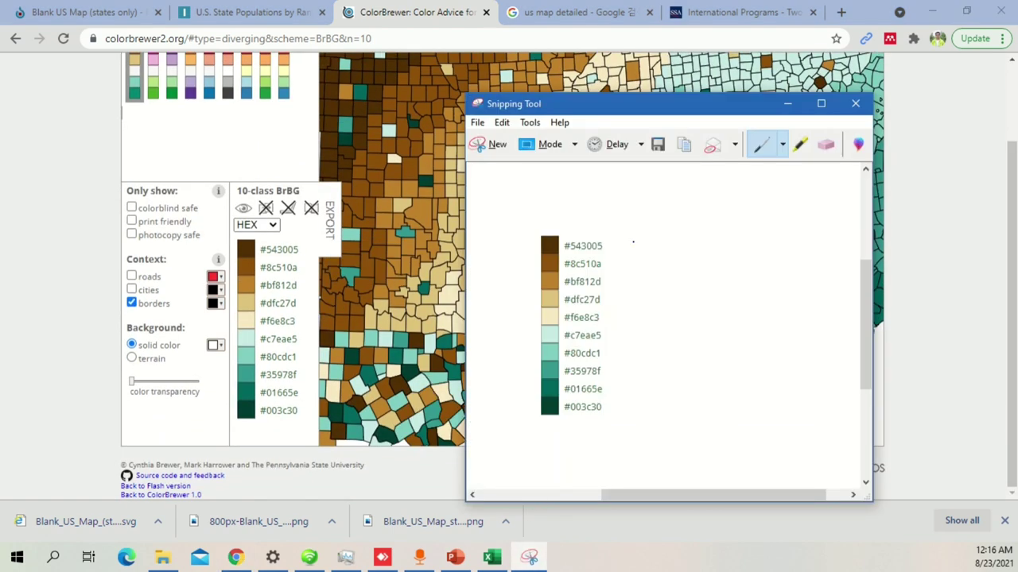
left_click(501, 123)
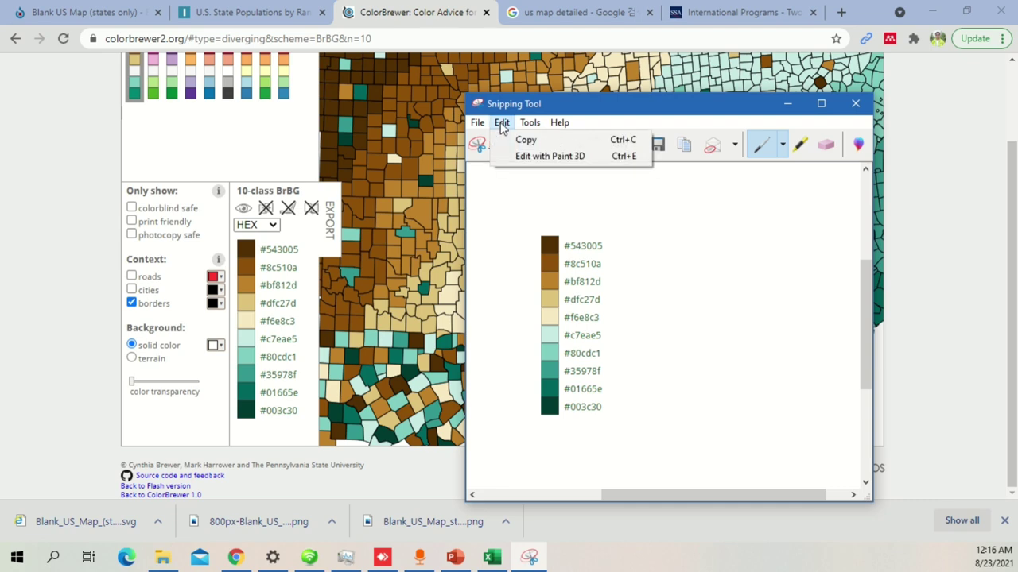
left_click(525, 140)
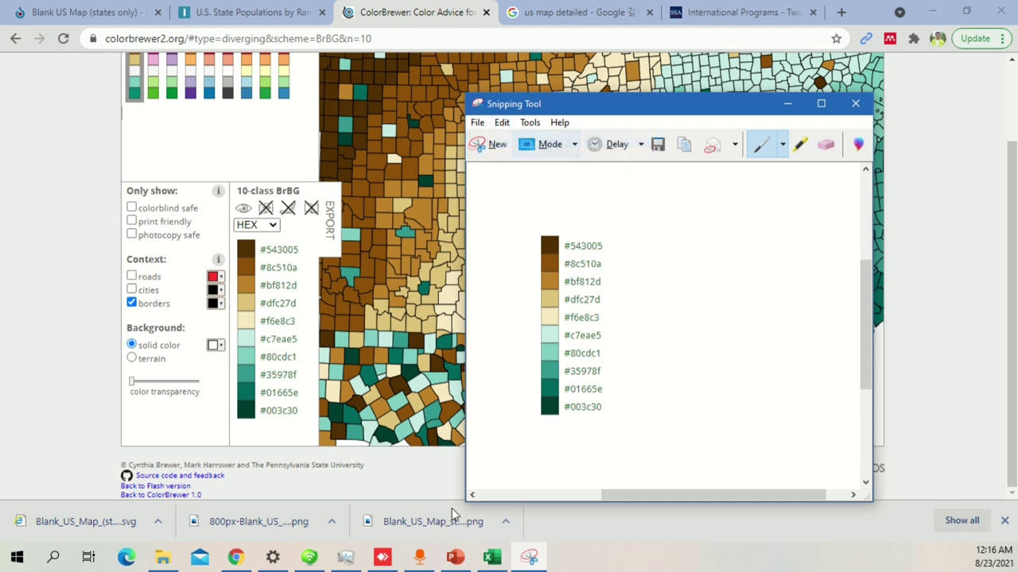
left_click(491, 557)
- Resize the pasted colour legend picture to line up with rows 2–11
left_click(548, 231)
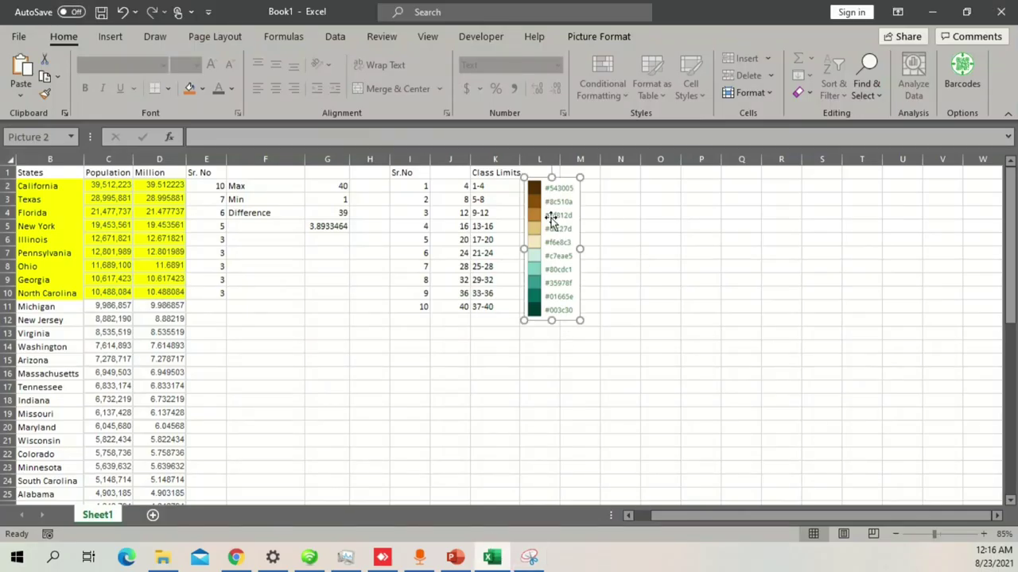
left_click_drag(578, 320, 566, 314)
left_click(502, 191)
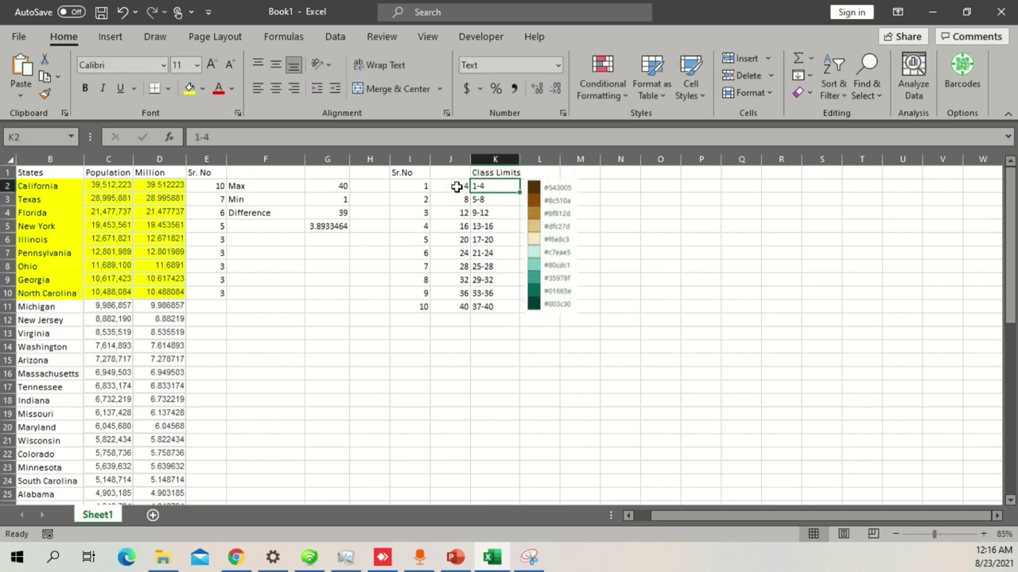
- Compare the first upper limit in J2 with interval G5, minimum G3 and labels 1-4, 5-8
left_click(457, 186)
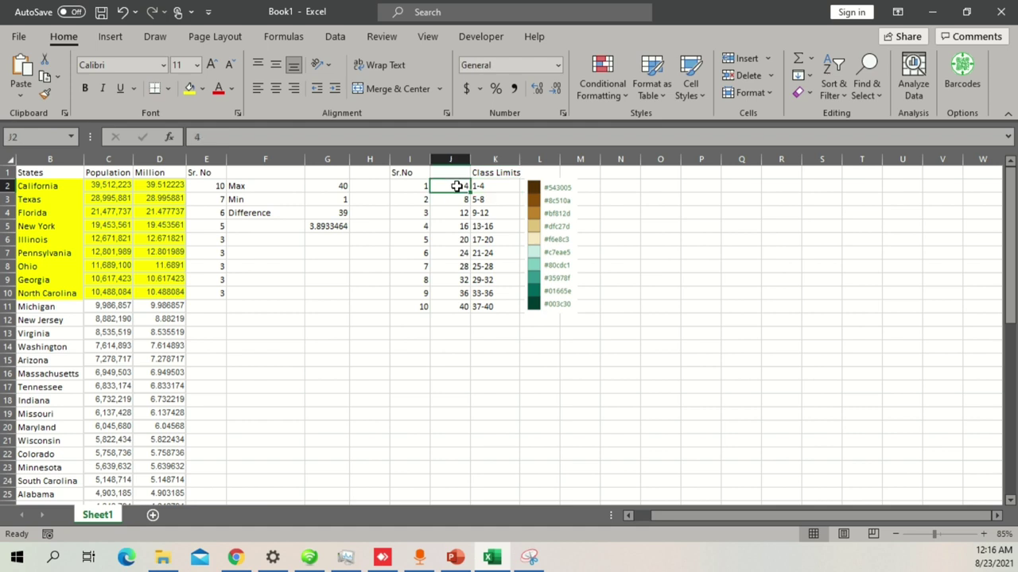
left_click(329, 229)
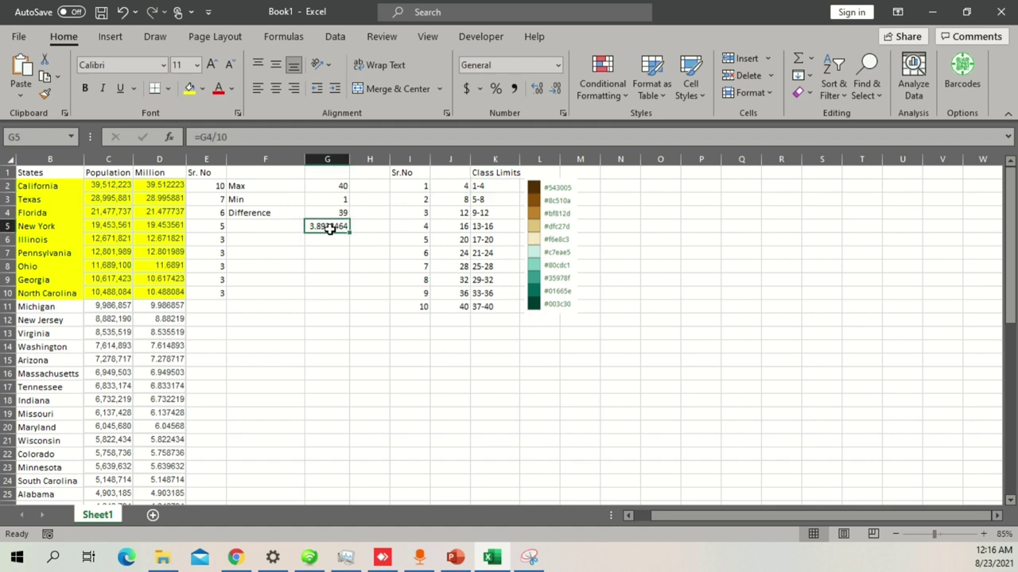
left_click(450, 186)
left_click(338, 200)
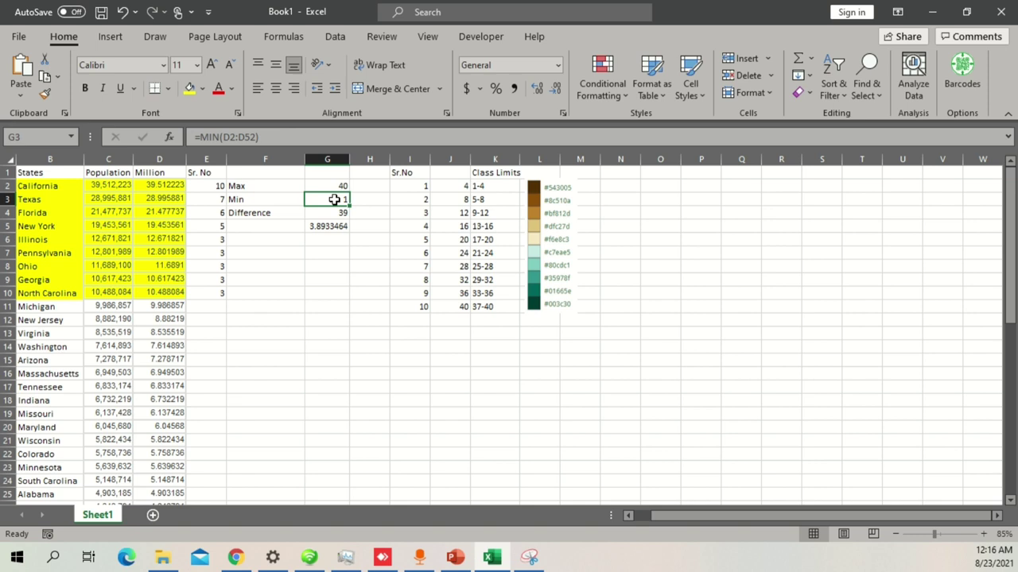
left_click(491, 188)
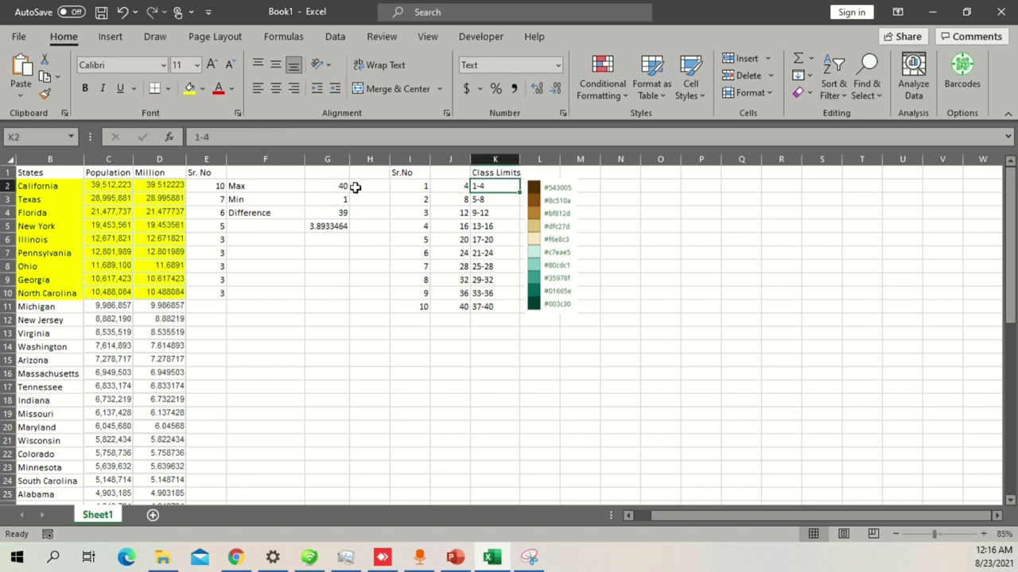
left_click(482, 203)
- Trace the upper-limit formulas from J2 to J11, each adding 4 to the previous limit
left_click(461, 190)
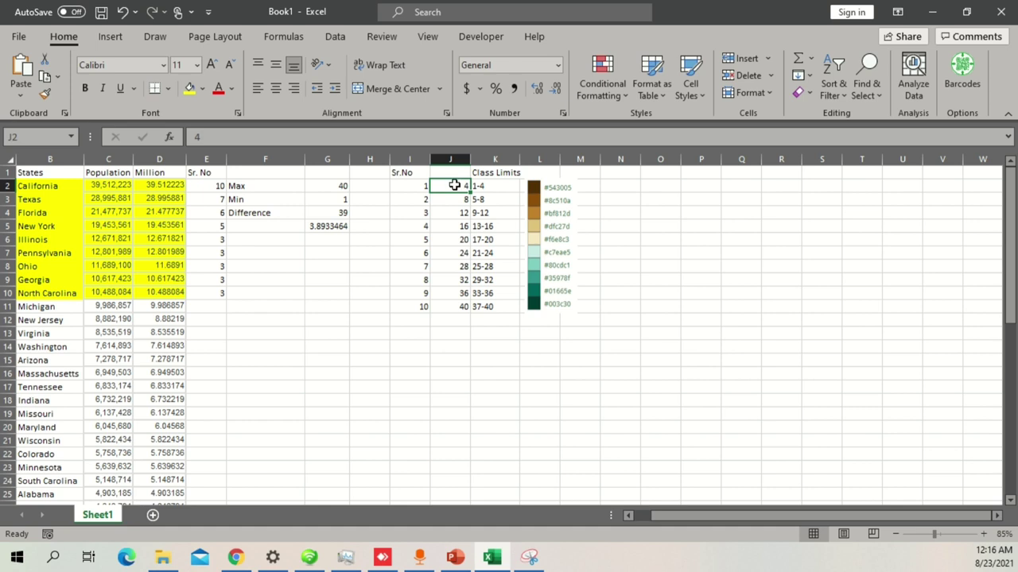
left_click(454, 203)
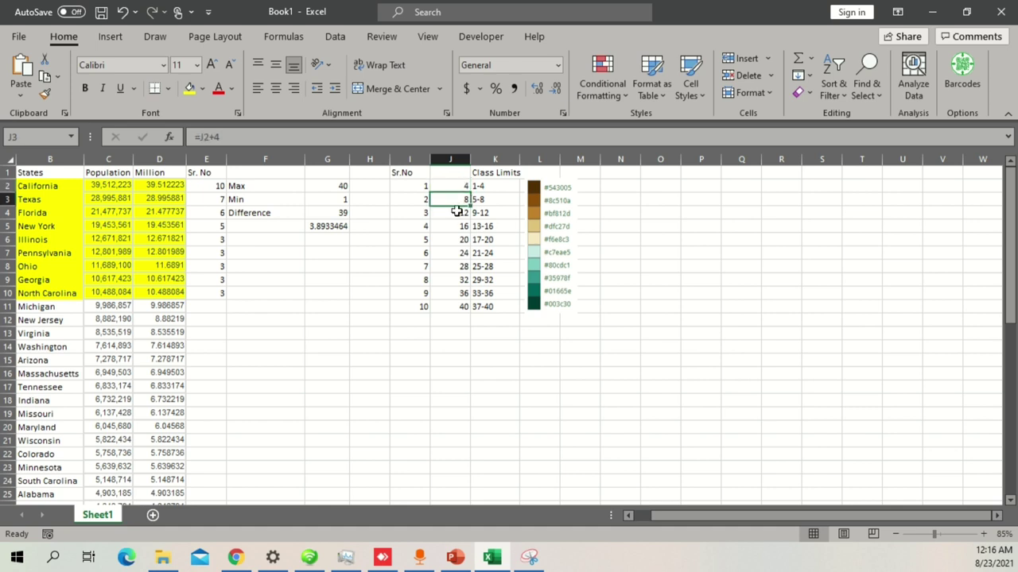
left_click(457, 211)
left_click(457, 226)
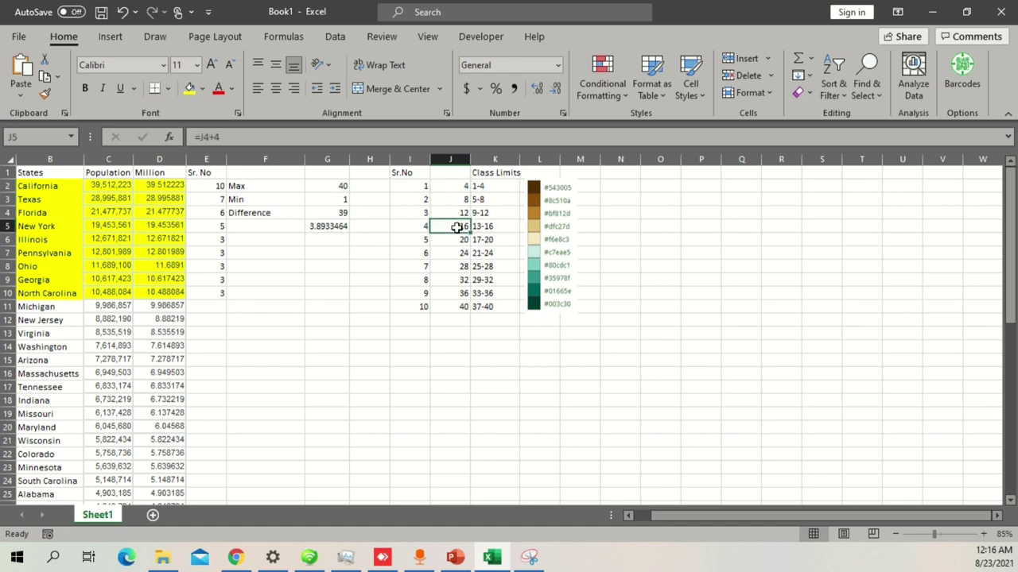
key("F2")
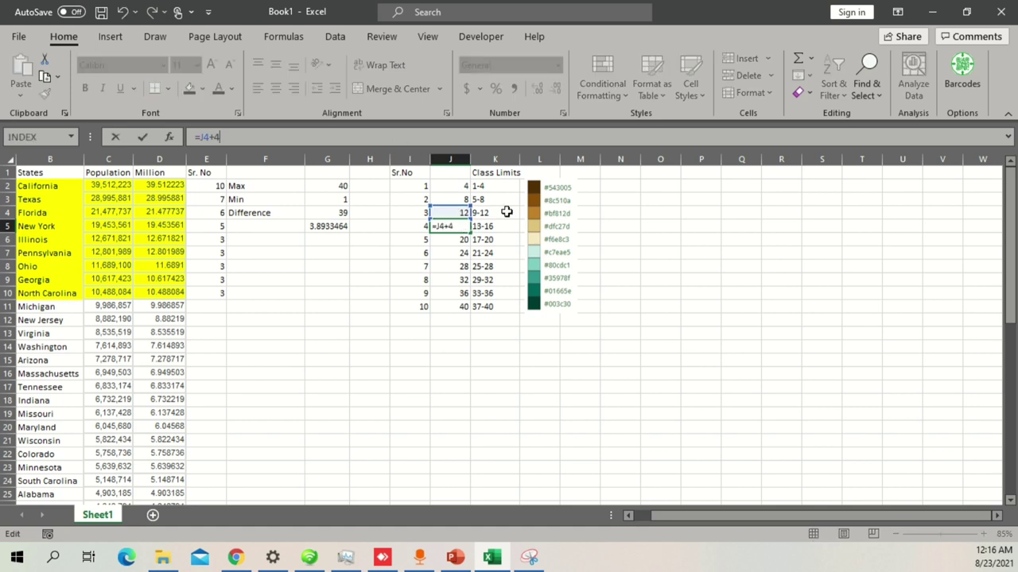
key("Return")
key("F2")
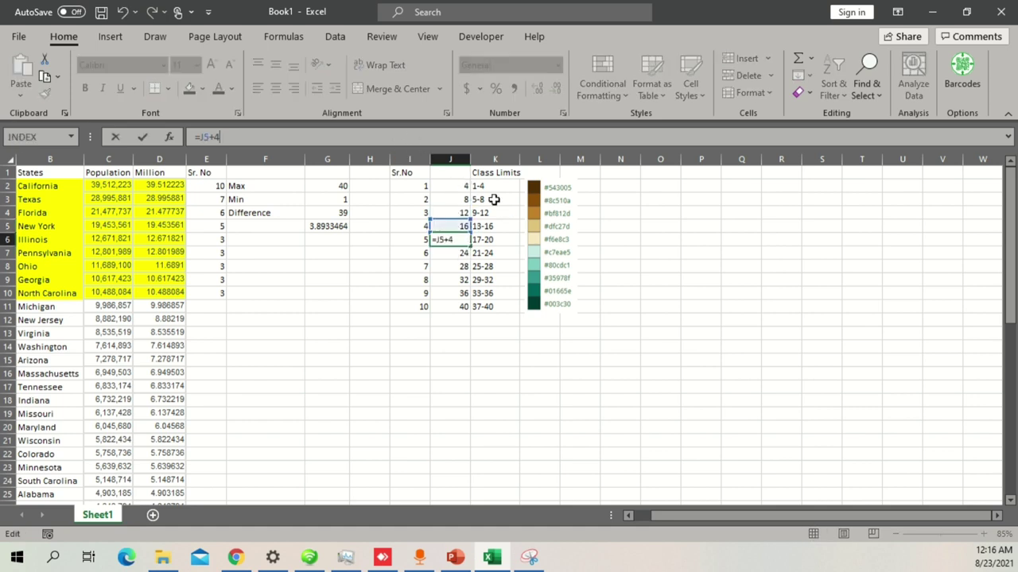
left_click(465, 310)
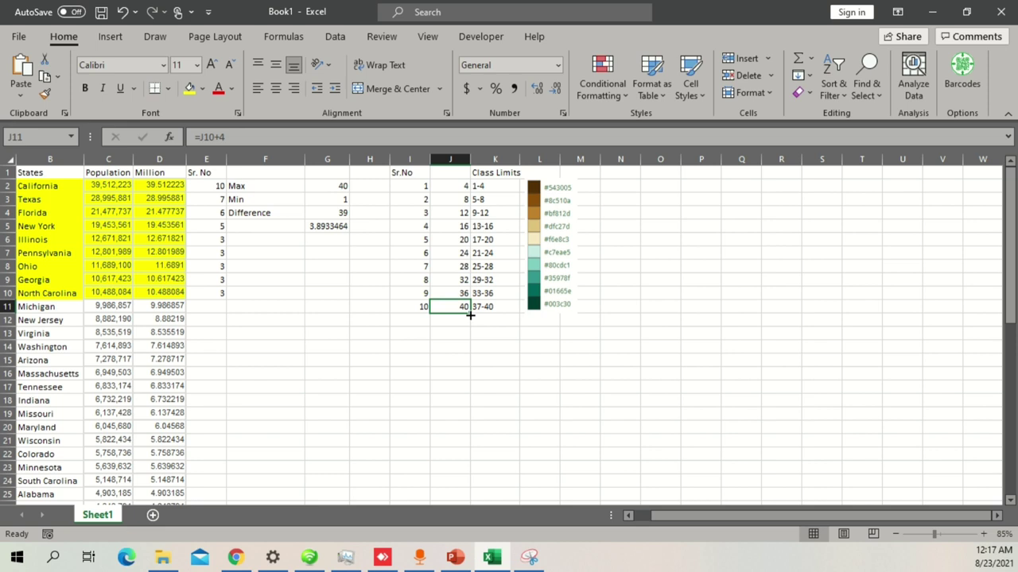
- Check serial numbers 1–10 and class labels 1-4 to 37-40, then deselect the palette picture
left_click_drag(414, 311, 408, 183)
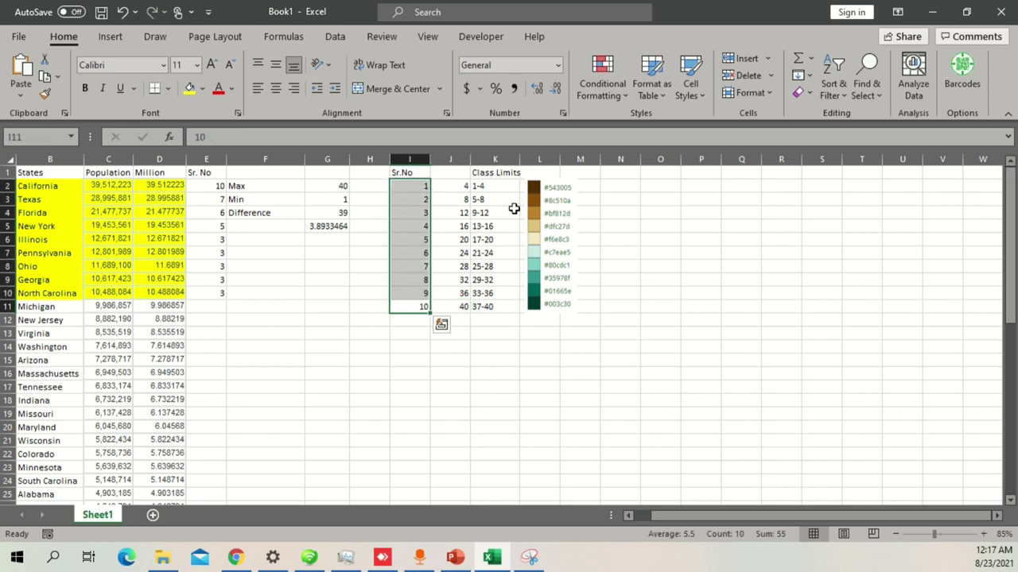
left_click(488, 183)
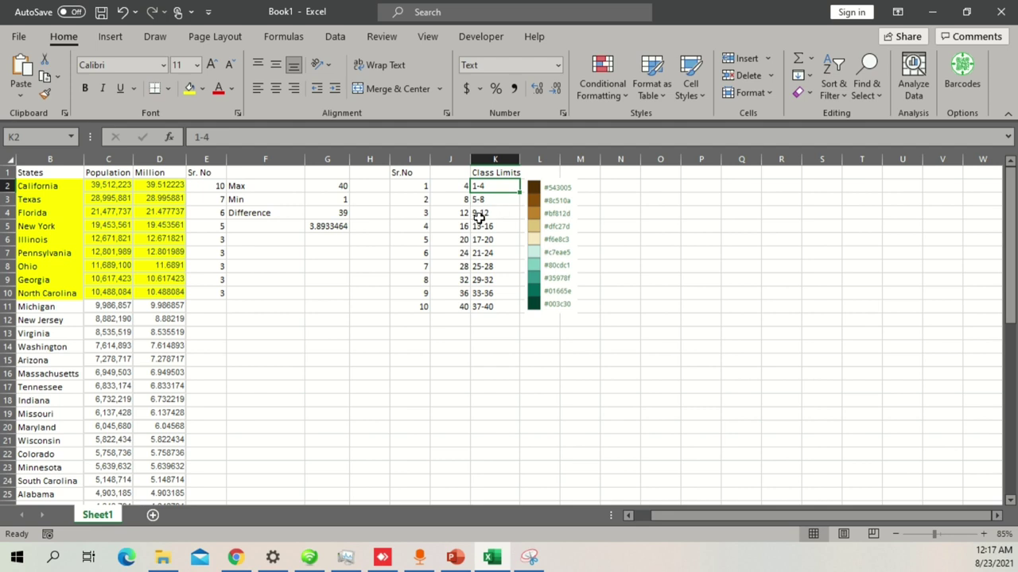
left_click(480, 215)
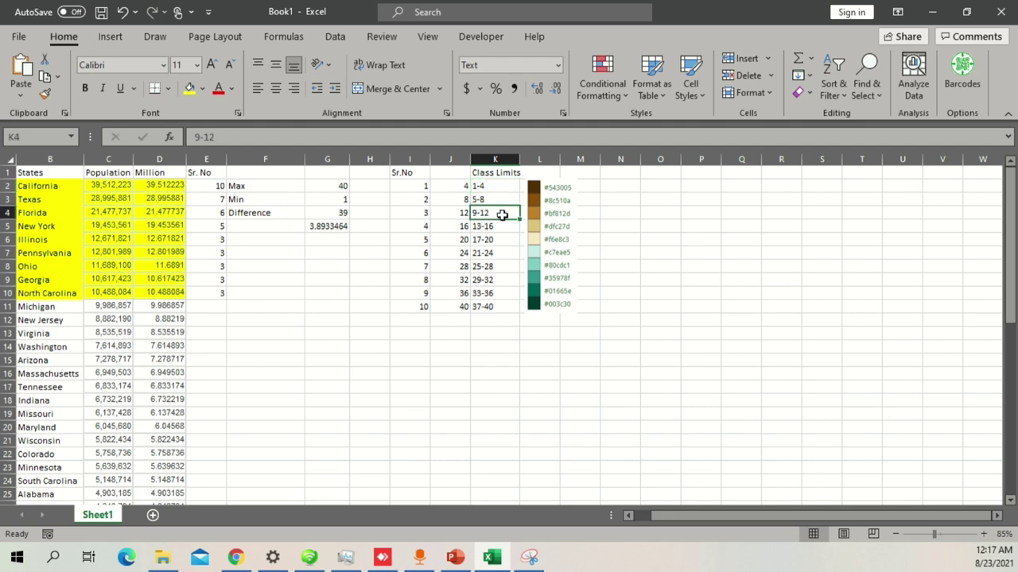
left_click(493, 308)
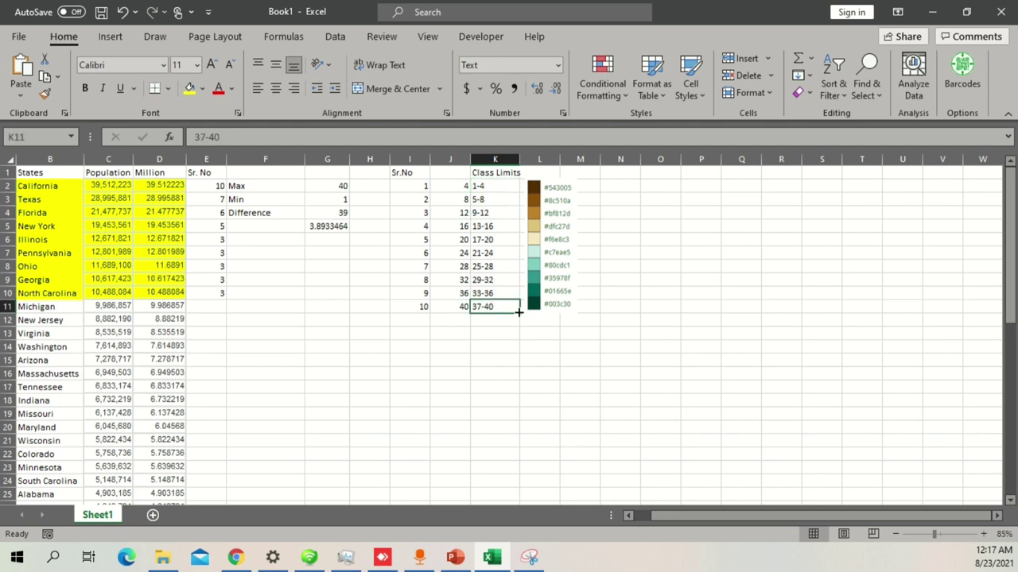
left_click(547, 191)
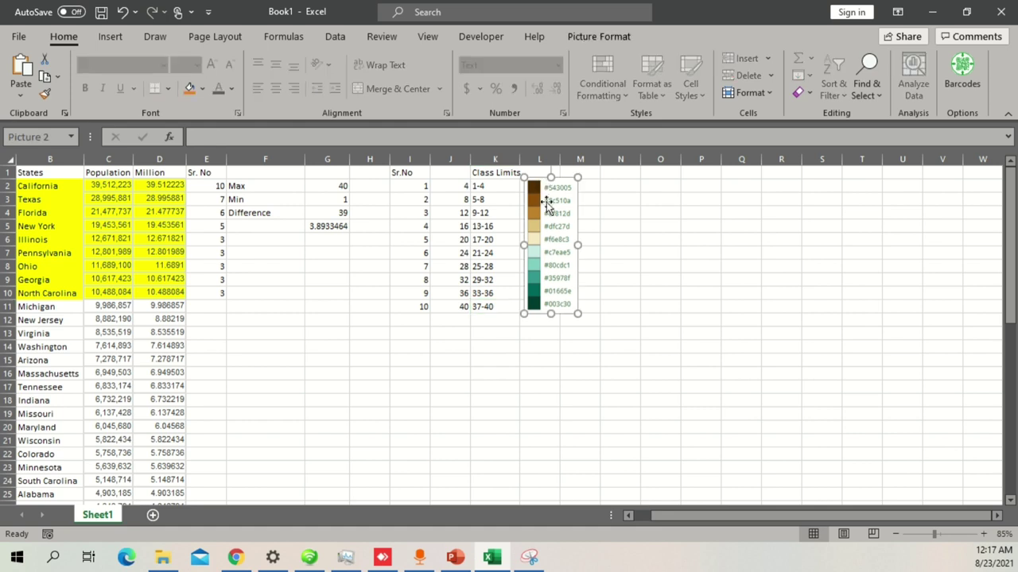
left_click(419, 186)
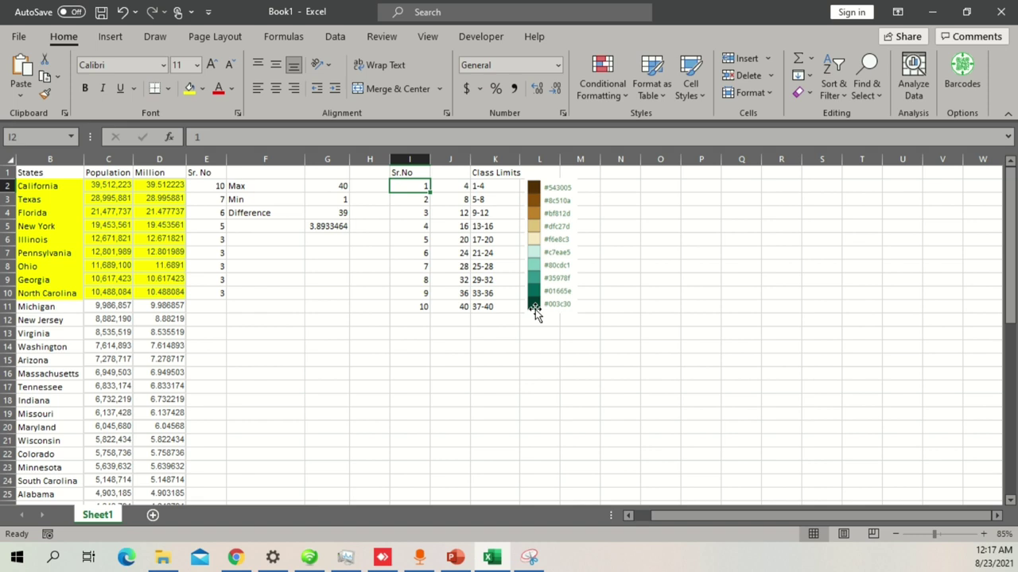
left_click(316, 307)
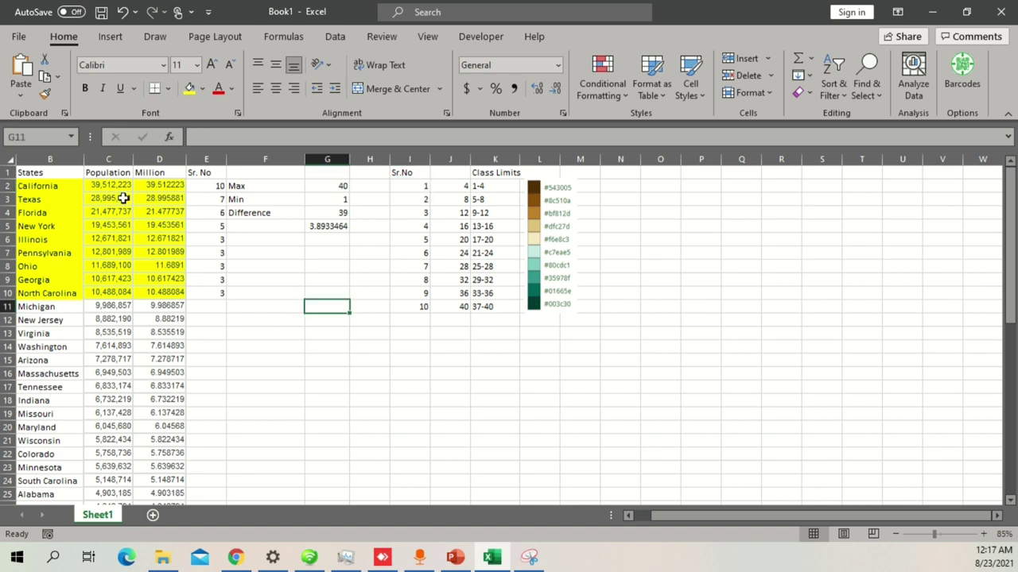
left_click(60, 189)
left_click_drag(59, 189, 159, 294)
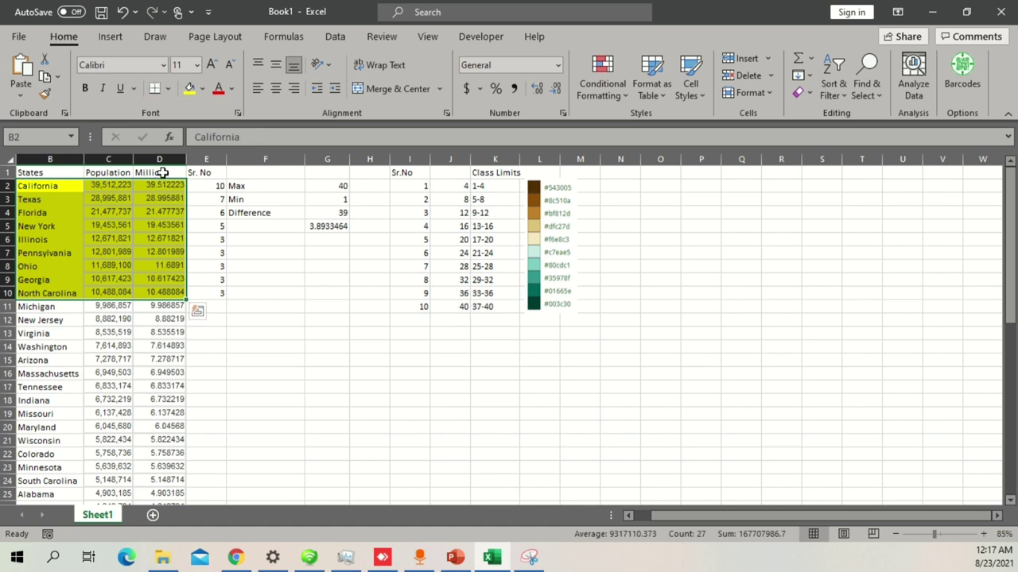
left_click_drag(417, 188, 415, 299)
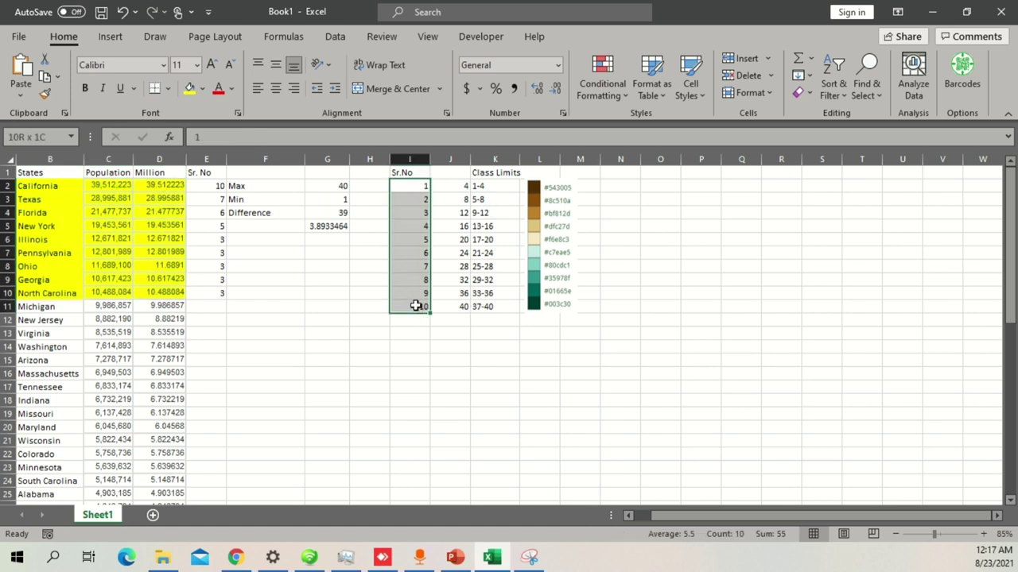
left_click(72, 188)
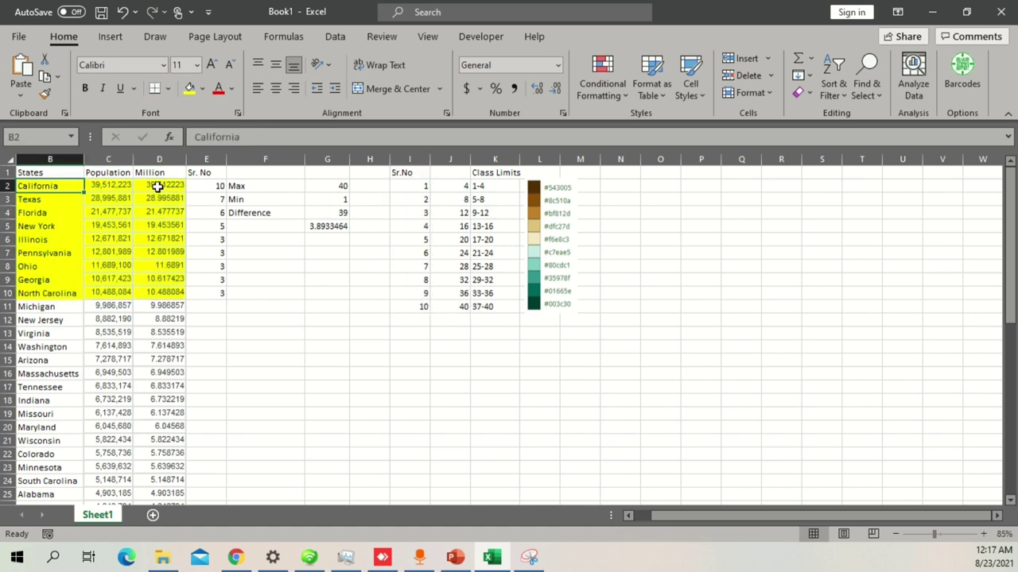
left_click(497, 308)
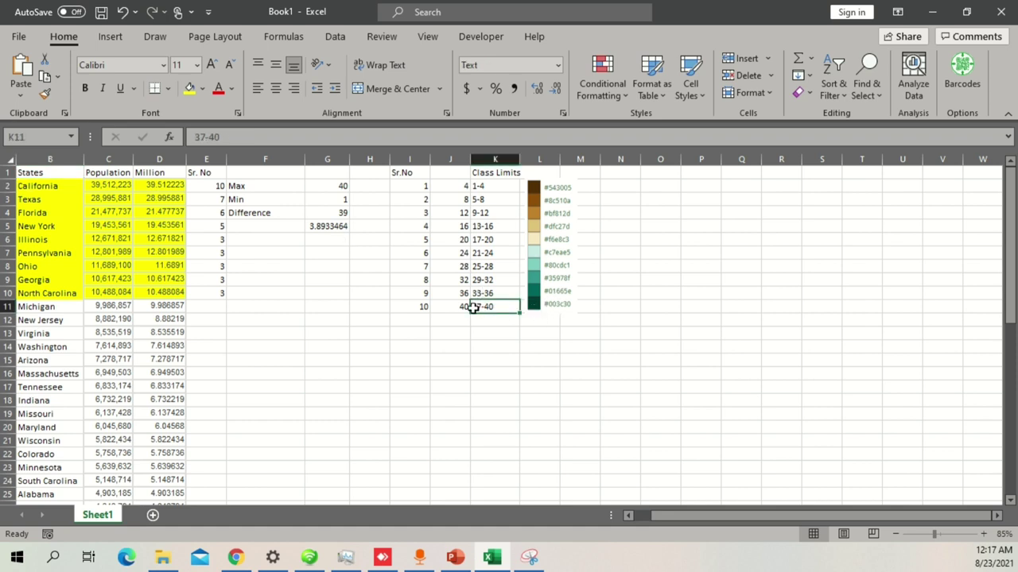
left_click(415, 307)
type("10")
left_click(215, 185)
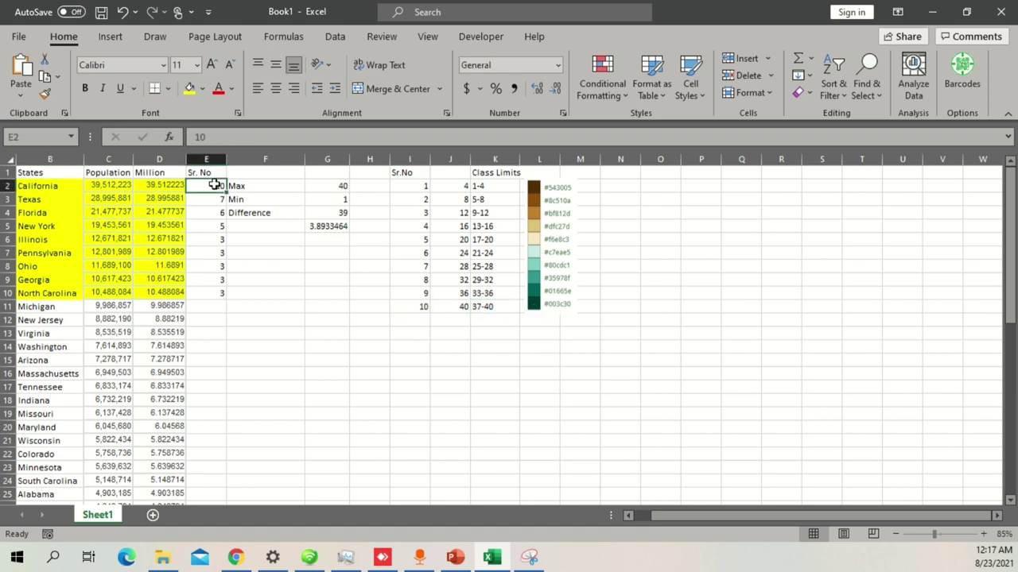
left_click(210, 254)
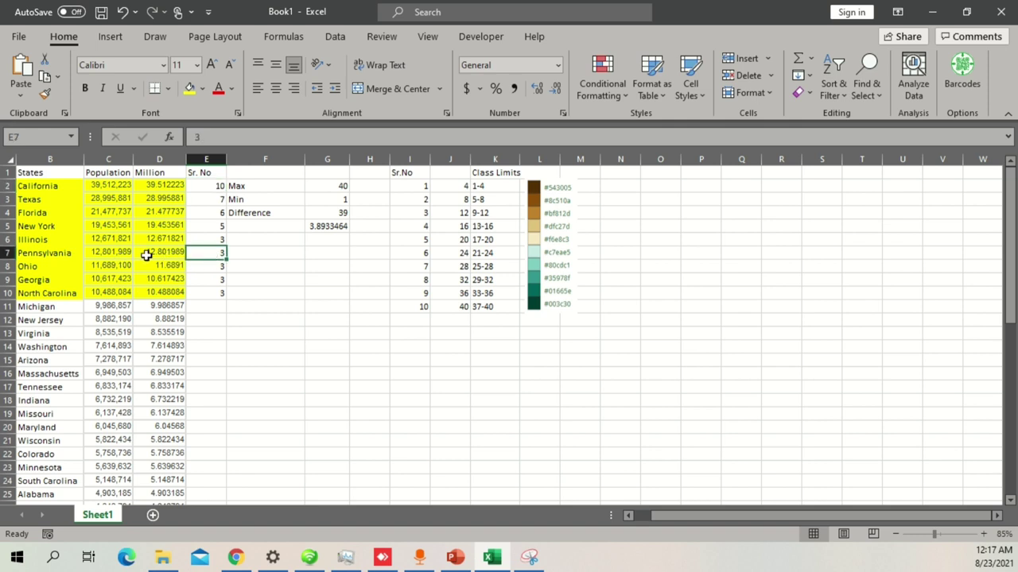
left_click(494, 214)
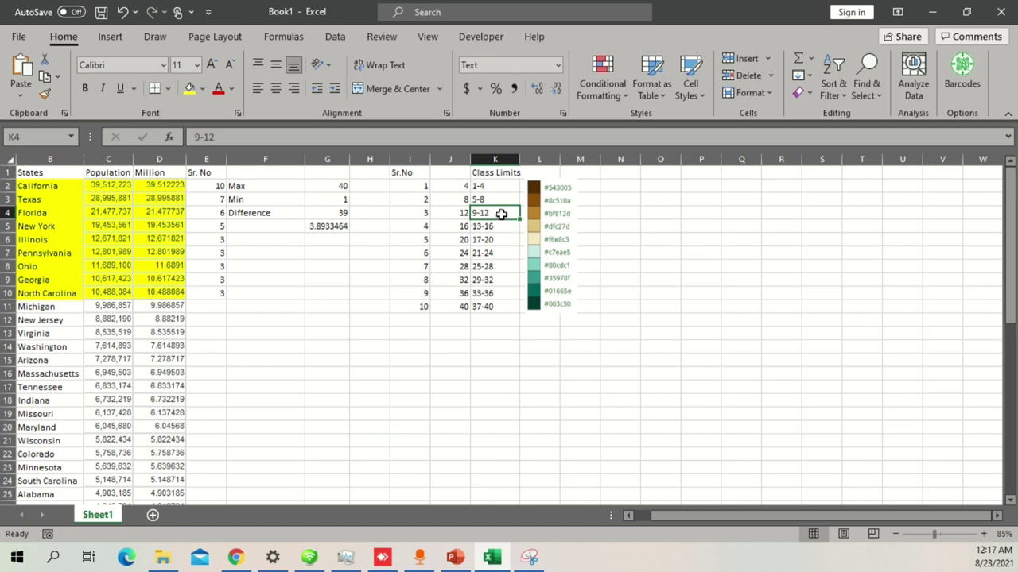
left_click(413, 216)
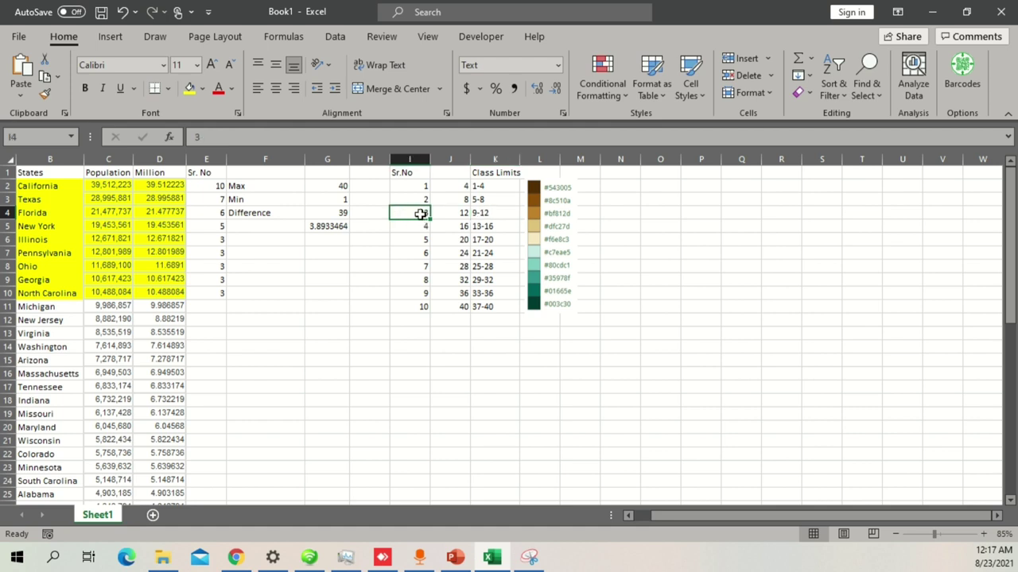
left_click_drag(207, 186, 206, 289)
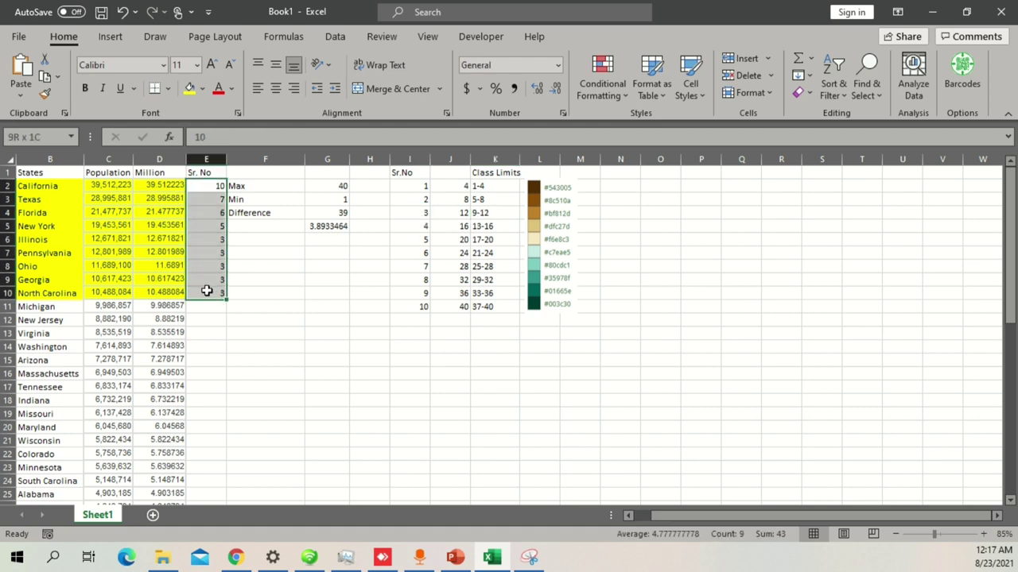
left_click_drag(56, 294, 165, 184)
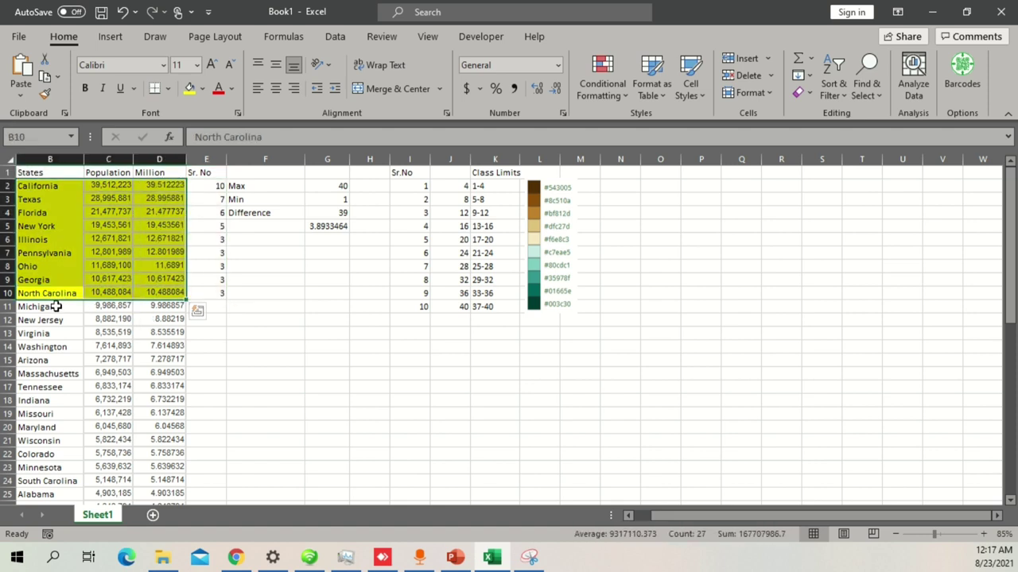
left_click_drag(56, 306, 169, 454)
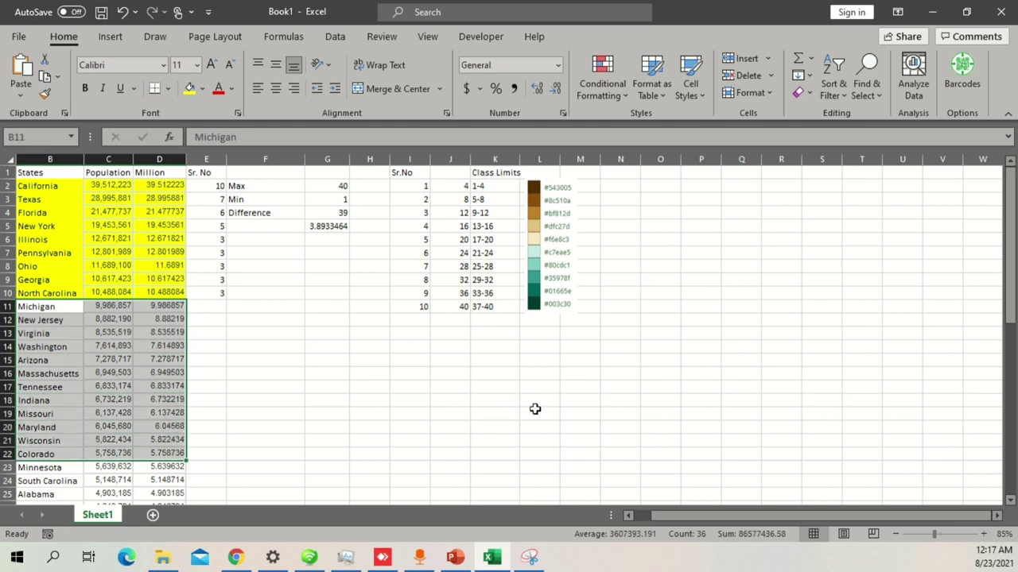
left_click(543, 257)
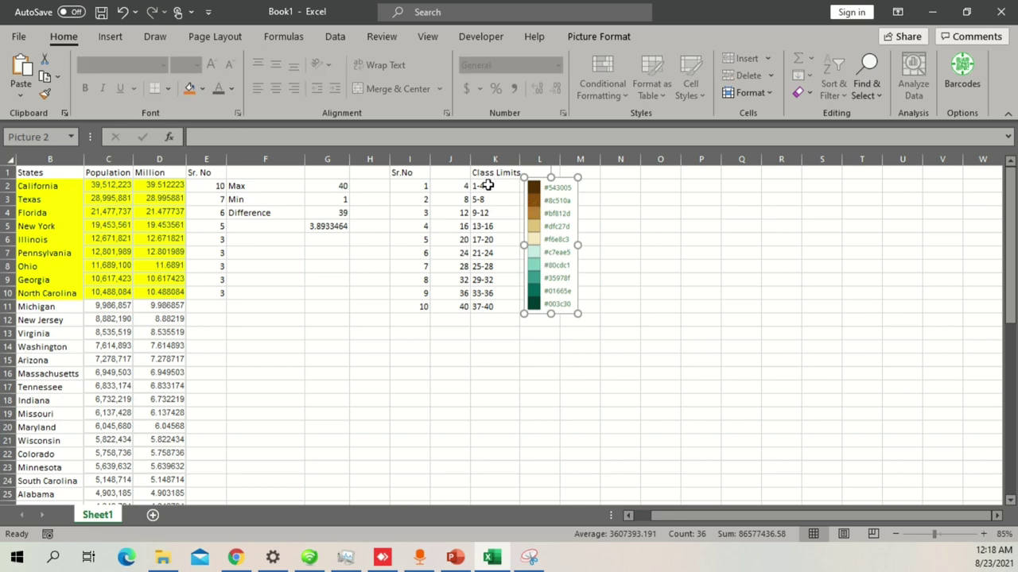
left_click(455, 557)
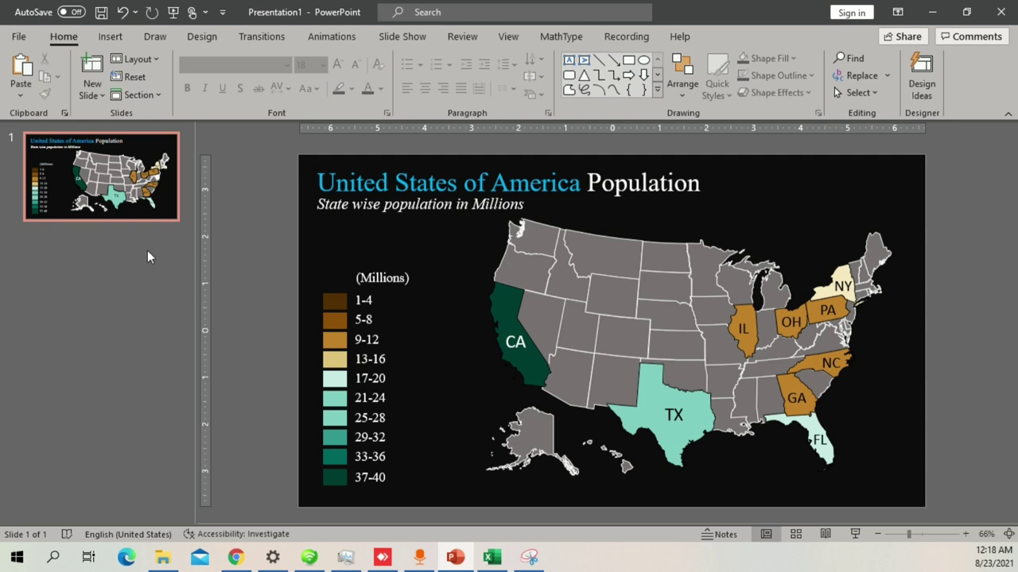
- Insert a new blank slide with Ctrl+M and switch to Chrome
key("ctrl+m")
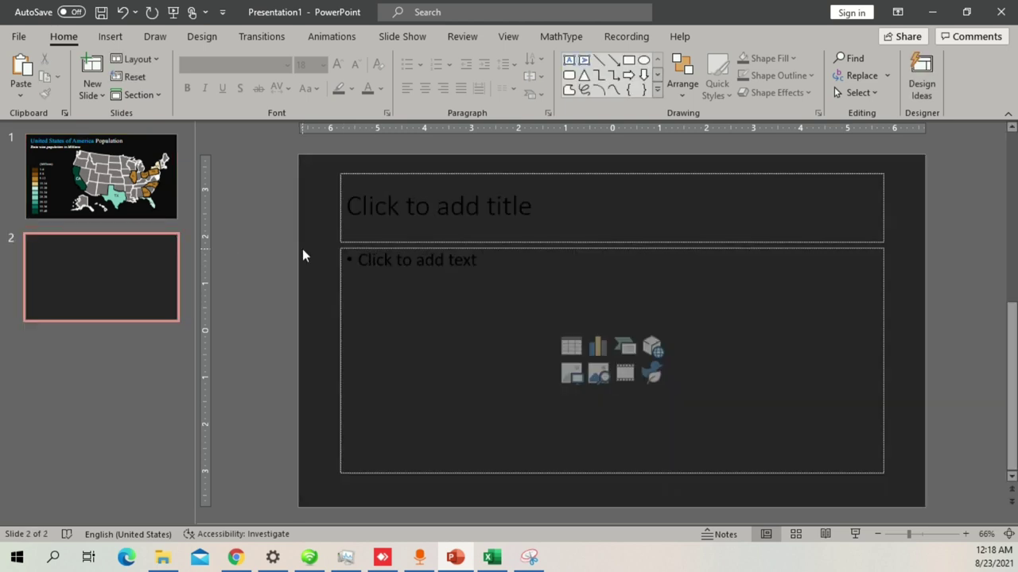
left_click(236, 559)
- Switch to the Blank US Map (states only) tab and leave Media Viewer for its file page
left_click(768, 13)
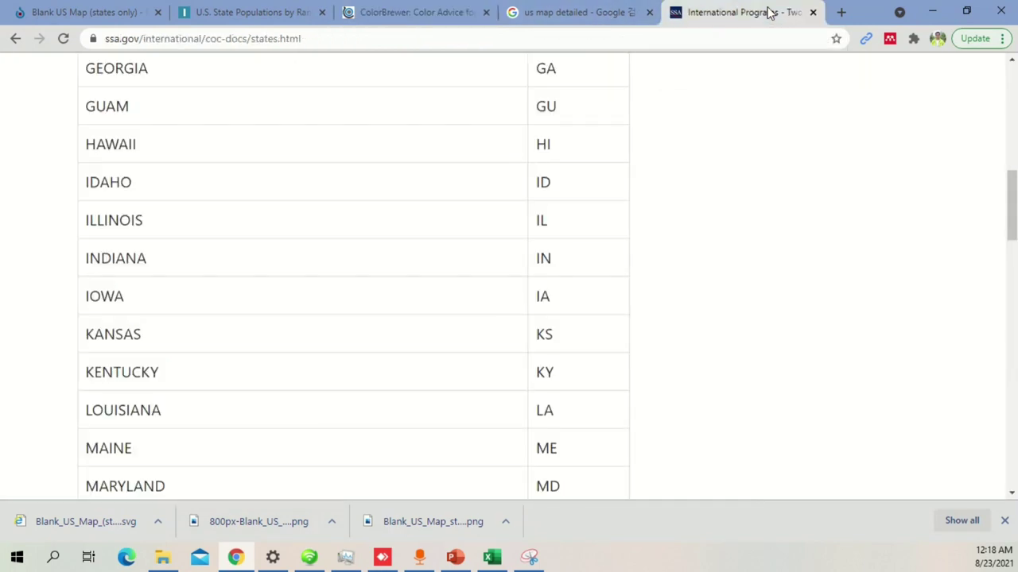
left_click(597, 12)
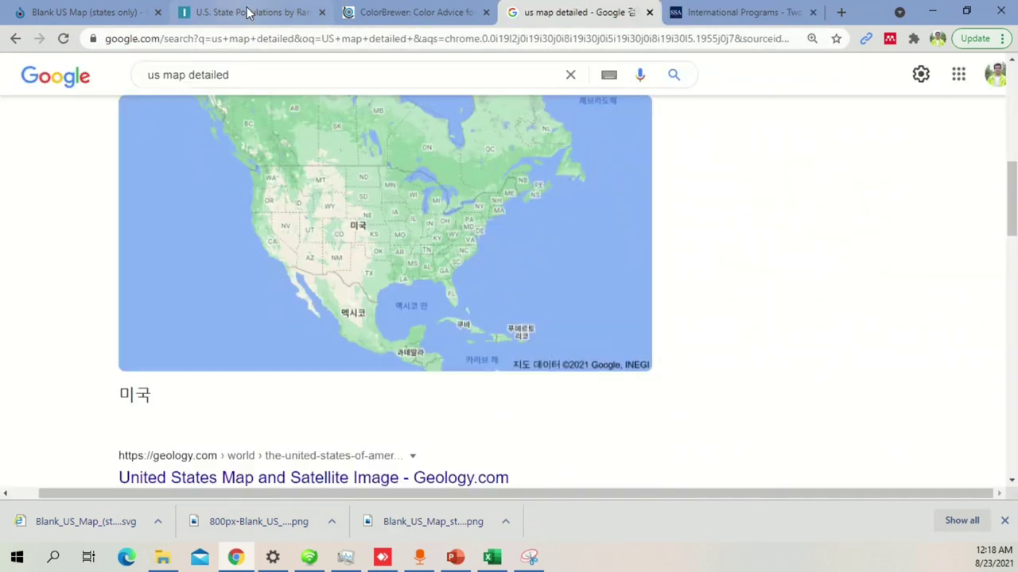
left_click(242, 12)
left_click(132, 13)
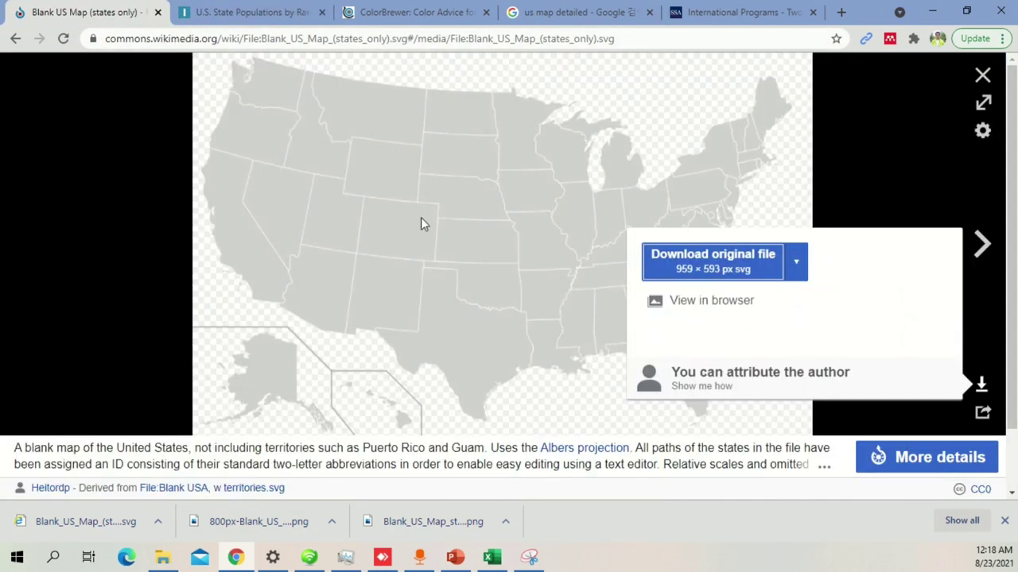
left_click(203, 40)
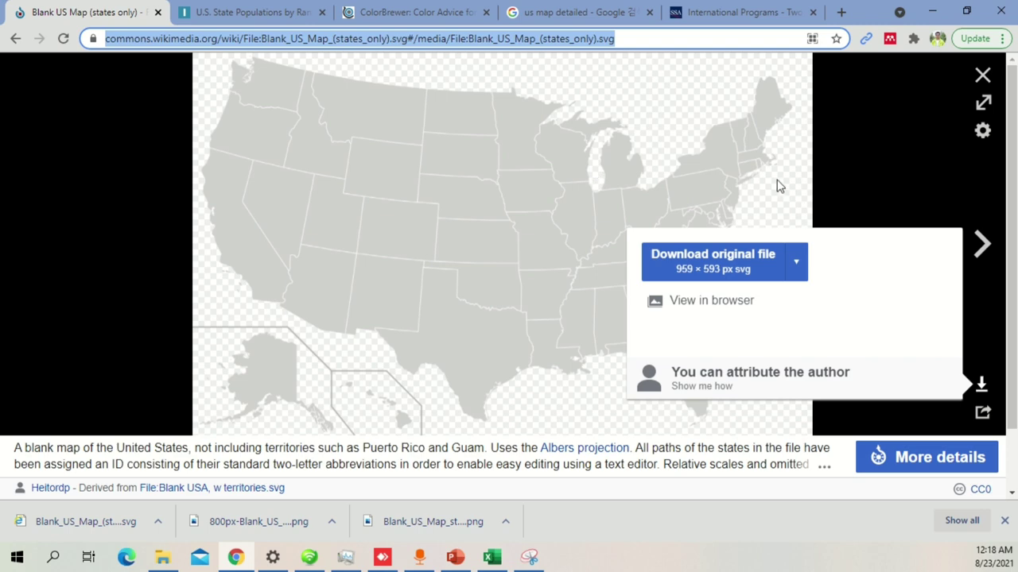
left_click(17, 39)
scroll(482, 254, "up", 4)
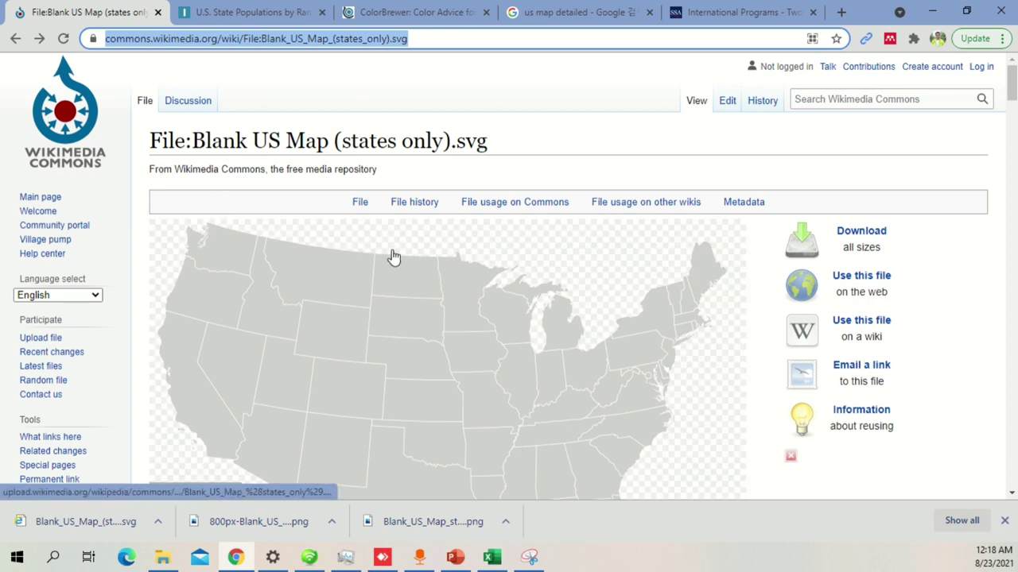
scroll(455, 259, "down", 2)
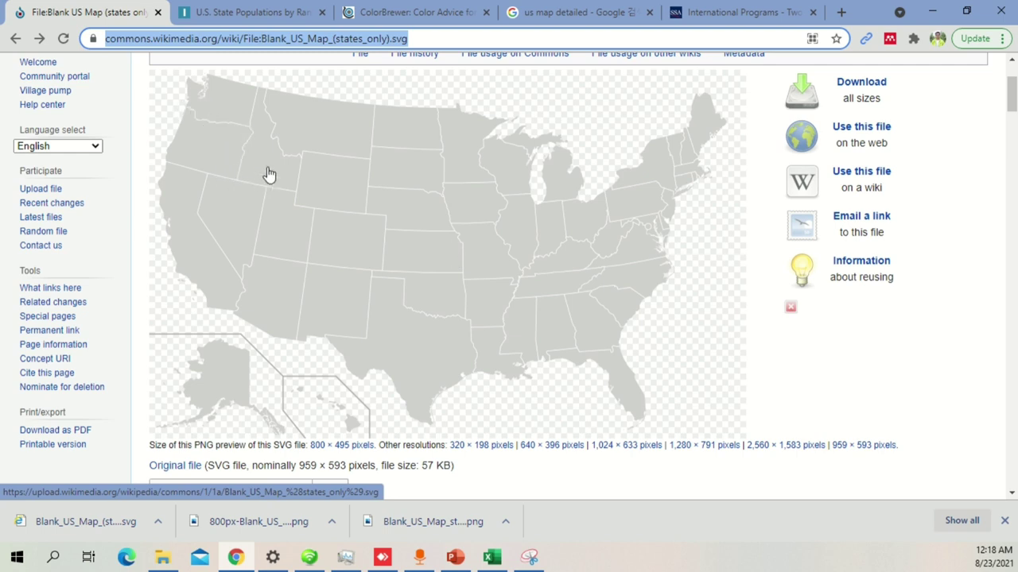
scroll(403, 252, "down", 2)
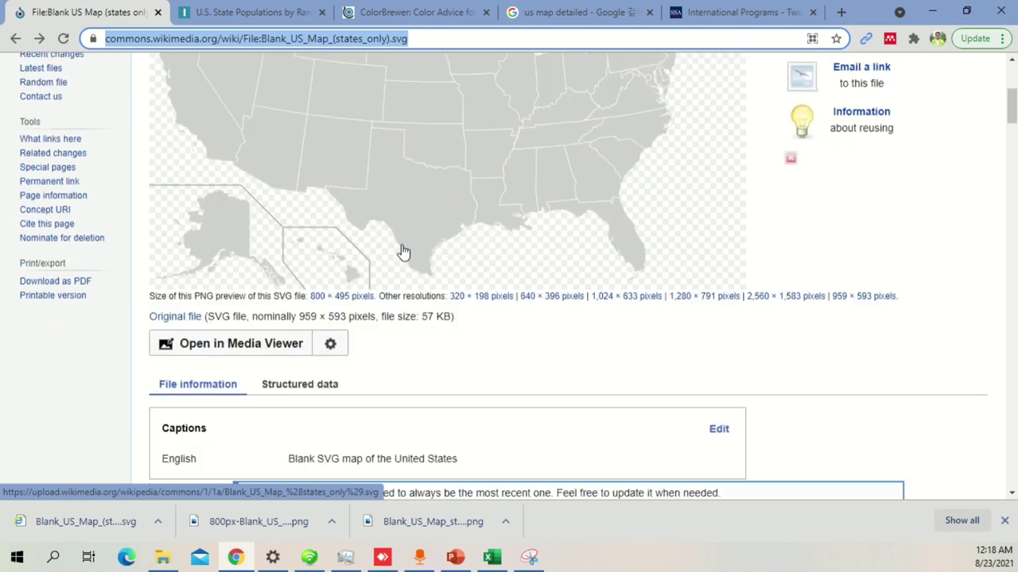
- Disable Media Viewer, download the original SVG map, and drag it onto slide 2
left_click(330, 344)
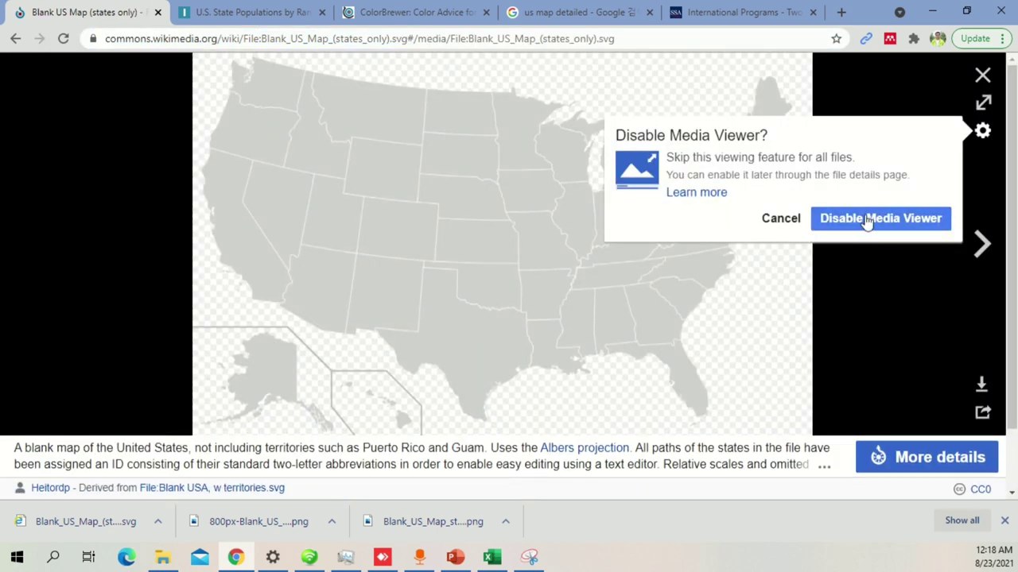
left_click(867, 222)
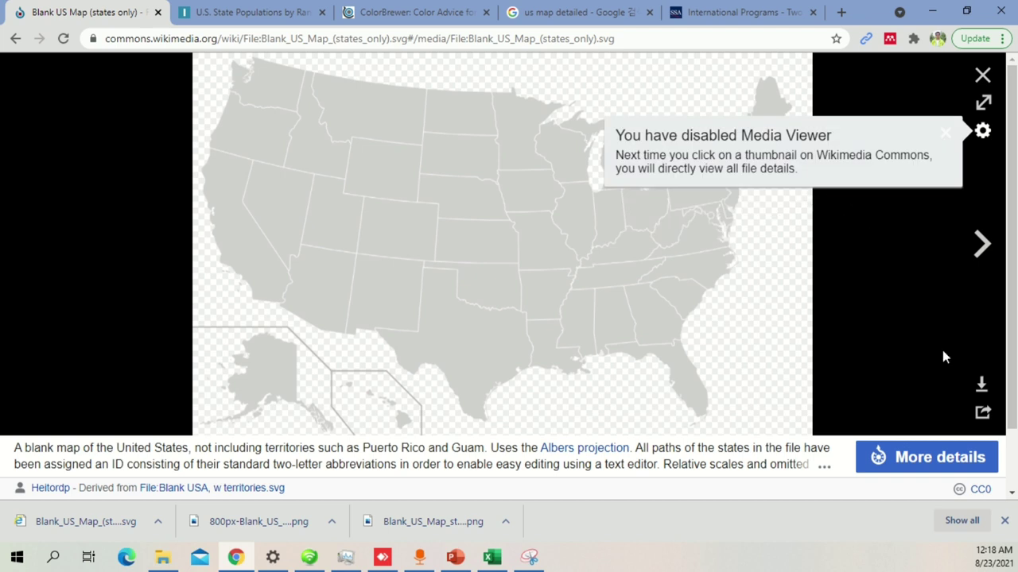
left_click(982, 385)
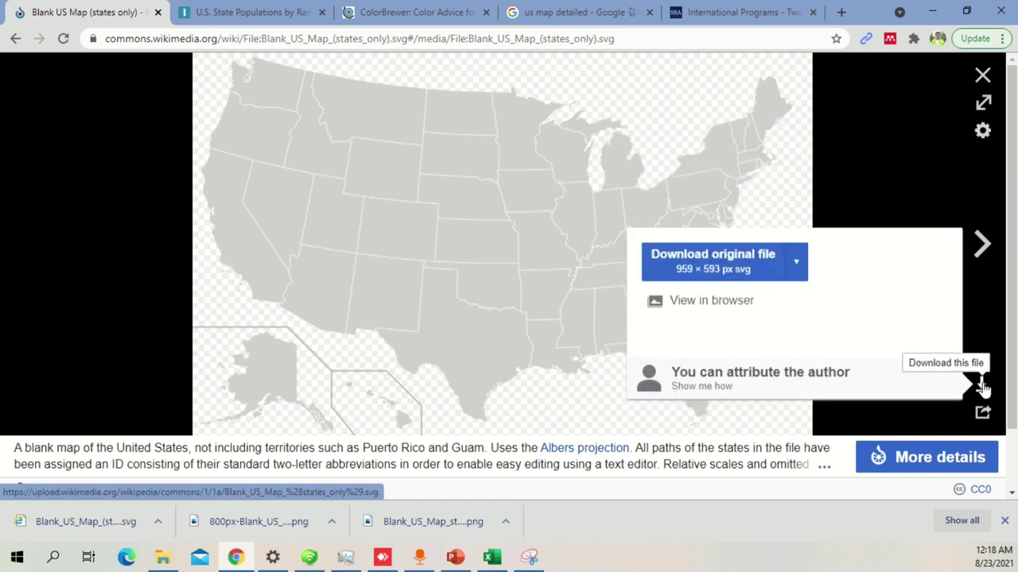
left_click(710, 270)
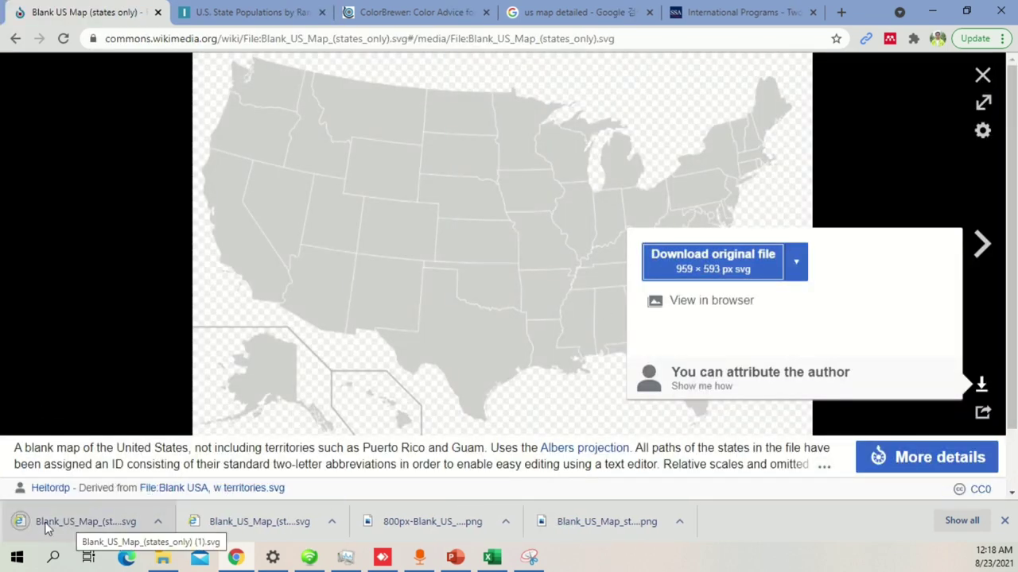
left_click_drag(68, 525, 526, 334)
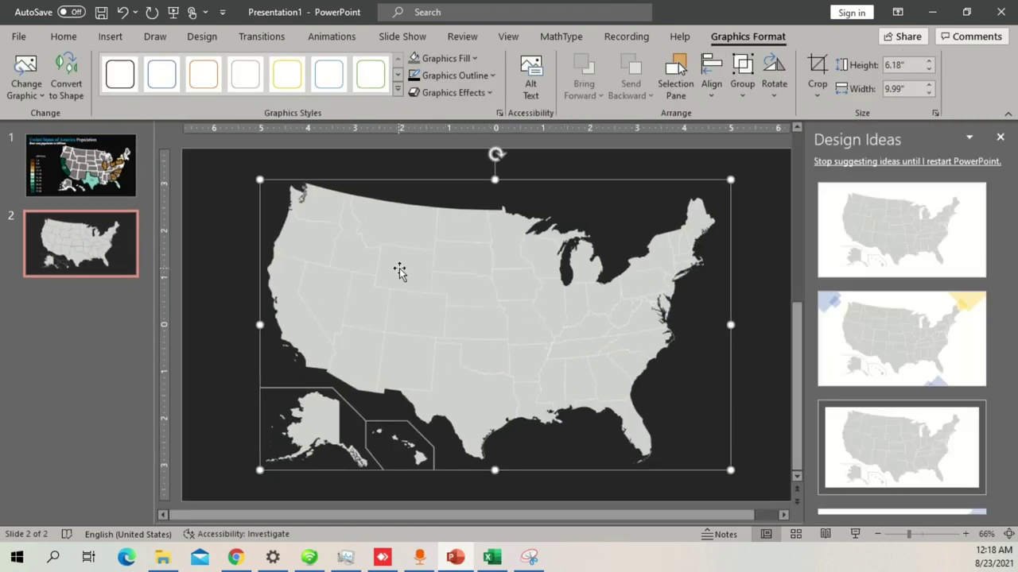
- Ungroup the map picture and accept converting it to a Microsoft Office drawing object
left_click_drag(436, 266, 443, 266)
key("ctrl+z")
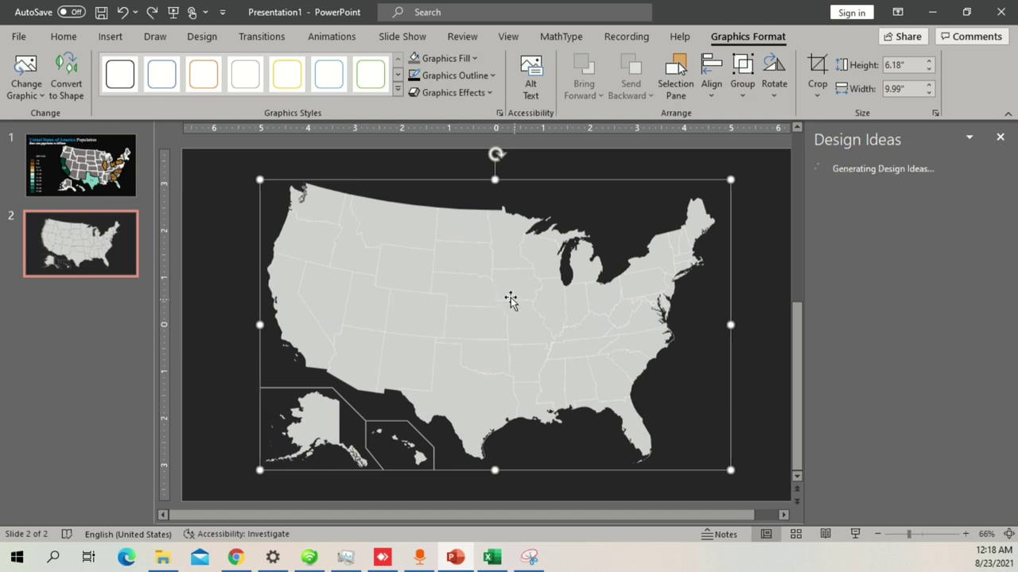
right_click(455, 269)
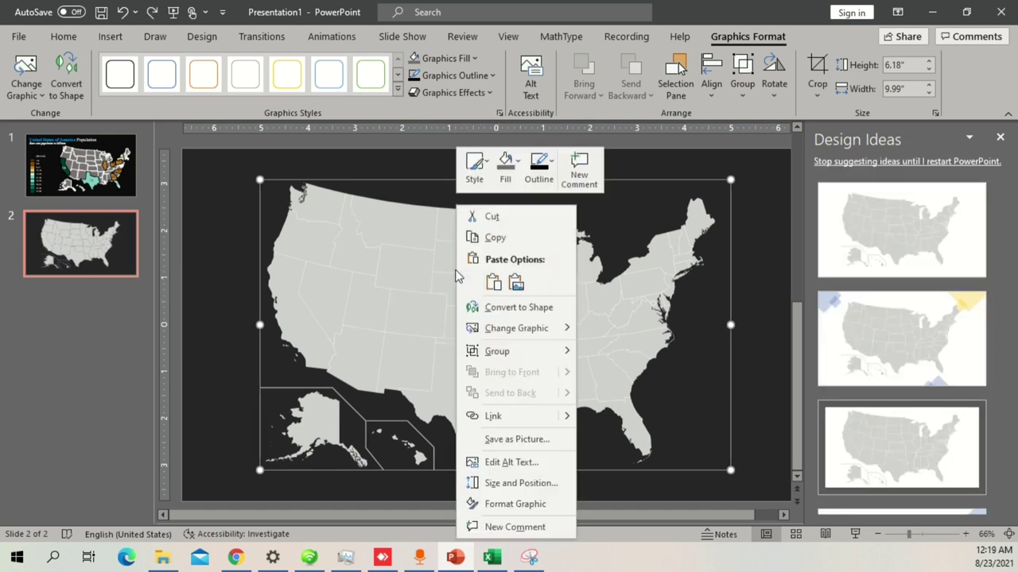
mouse_move(532, 351)
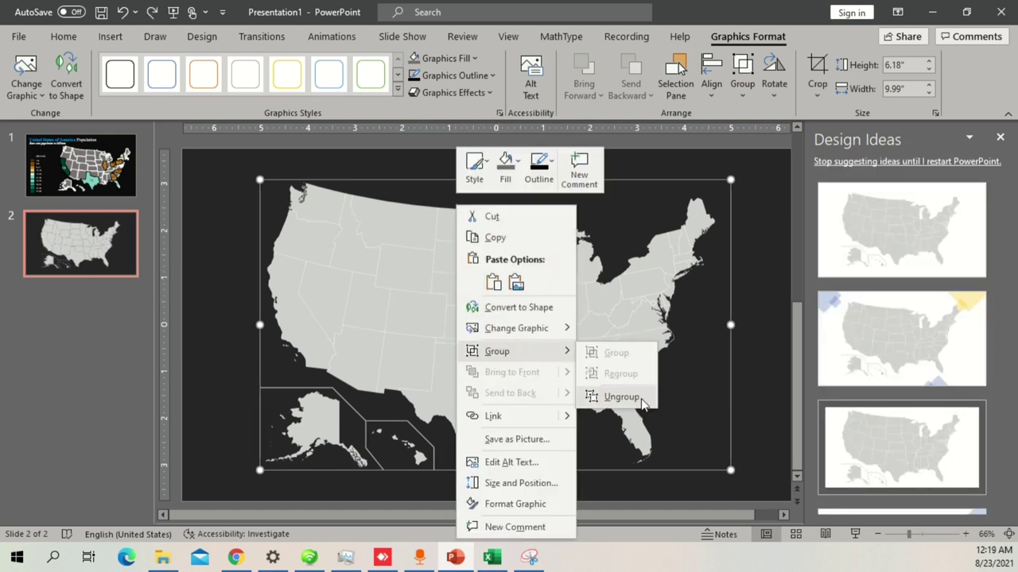
left_click(621, 396)
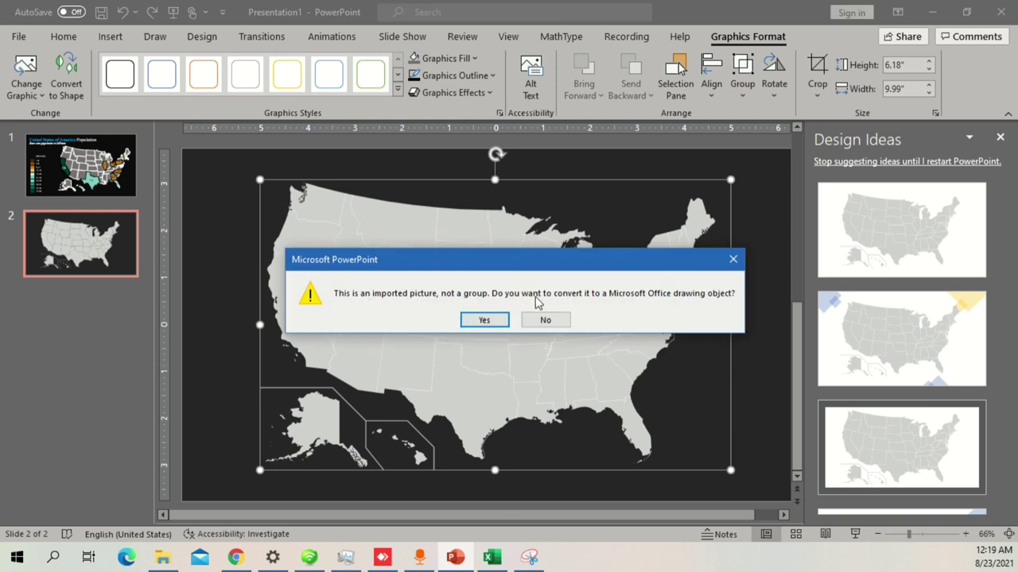
left_click(486, 321)
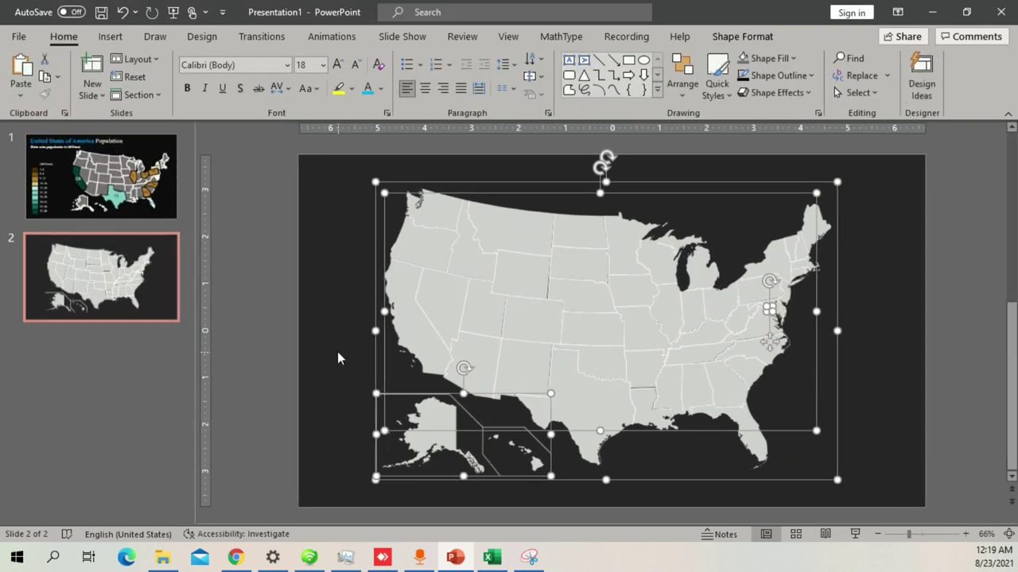
left_click(340, 333)
- Select Idaho, Wyoming, Colorado, New Mexico and Arizona to confirm they are separate shapes
left_click(419, 239)
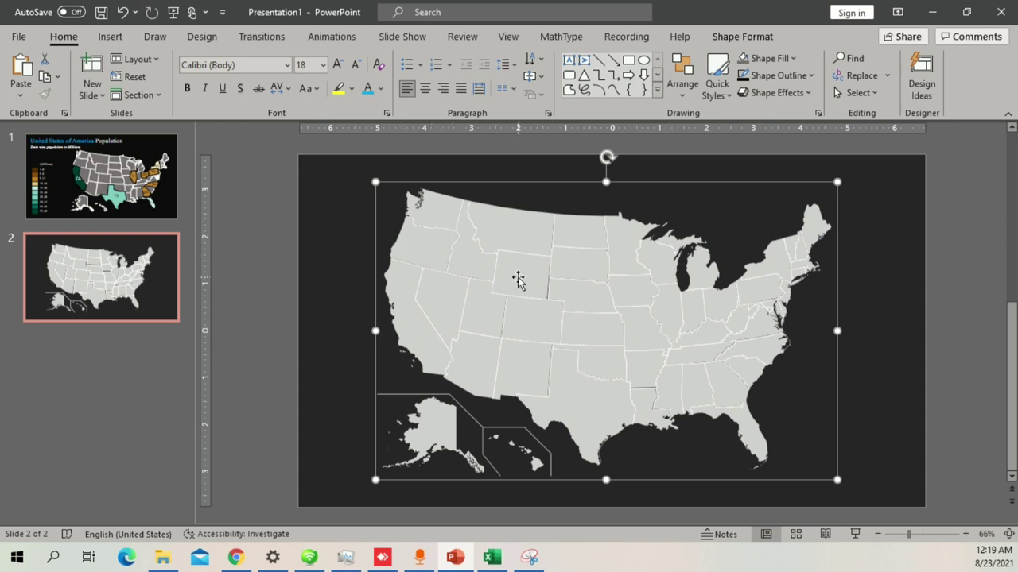
left_click(439, 250)
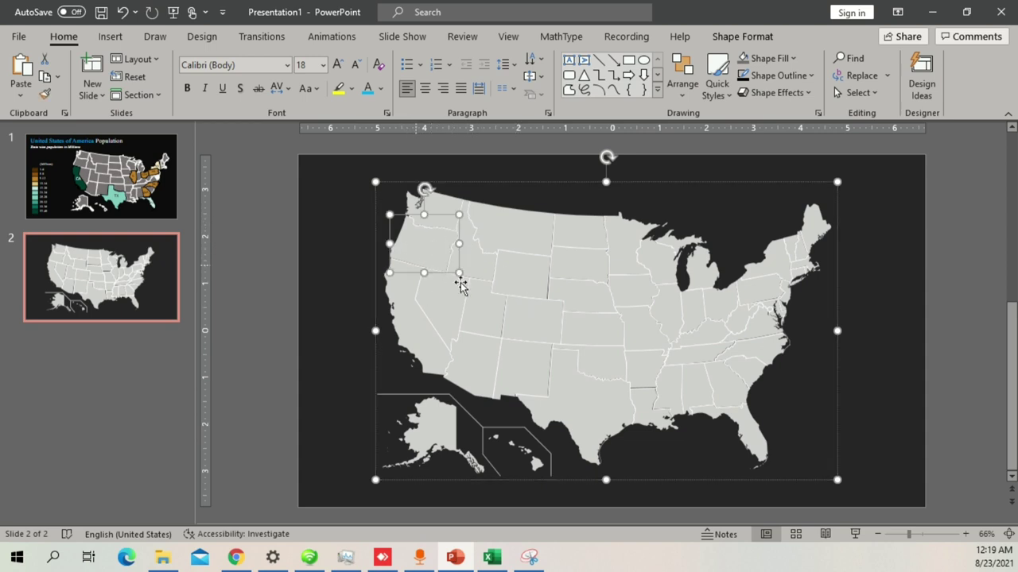
left_click(529, 287)
left_click(543, 332)
left_click(526, 372)
left_click(476, 366)
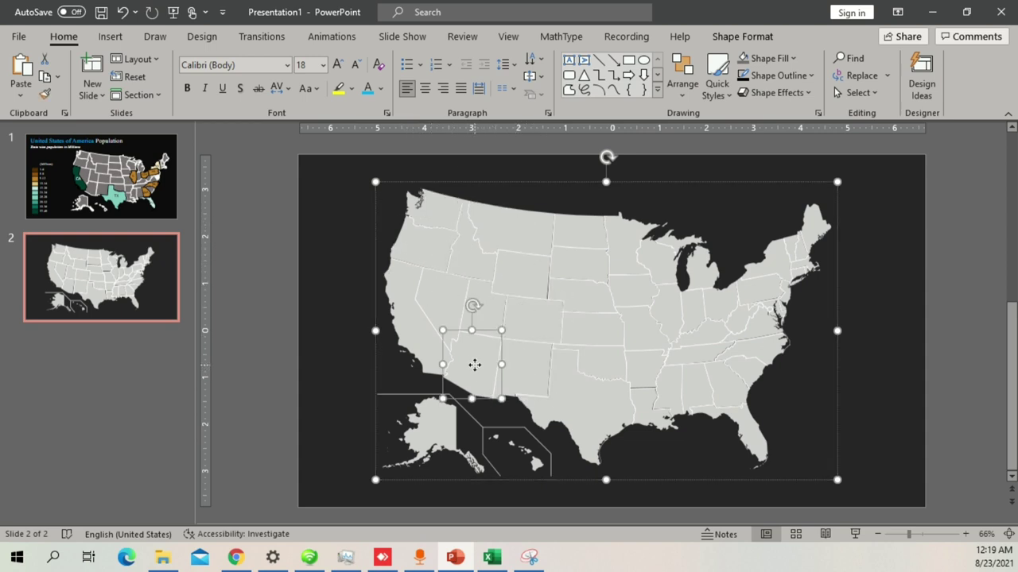
left_click(608, 182)
- Ungroup the map into state shapes and delete the Alaska–Hawaii inset frame
right_click(608, 182)
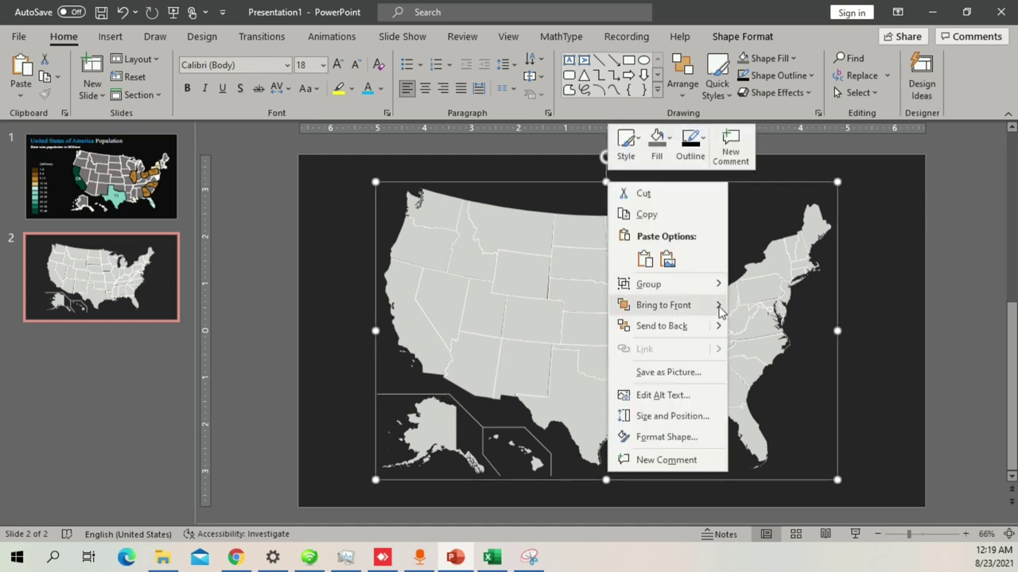
mouse_move(686, 293)
left_click(768, 329)
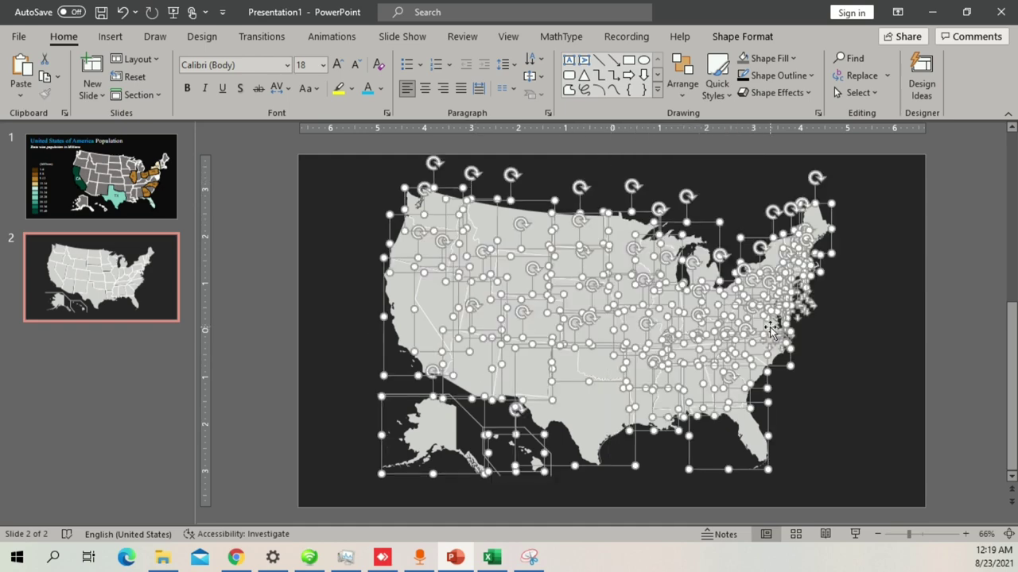
left_click(874, 341)
left_click(494, 432)
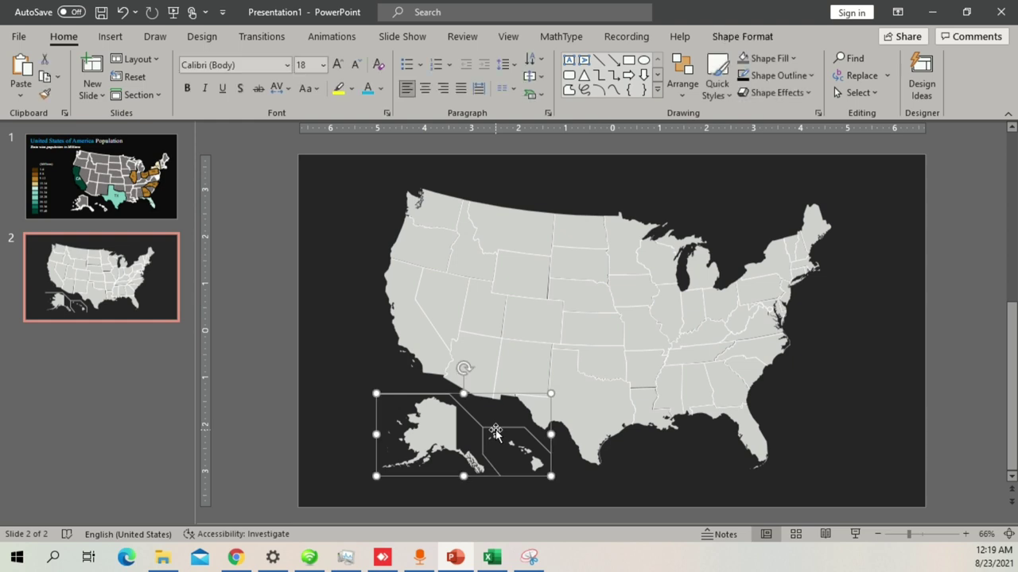
key("Delete")
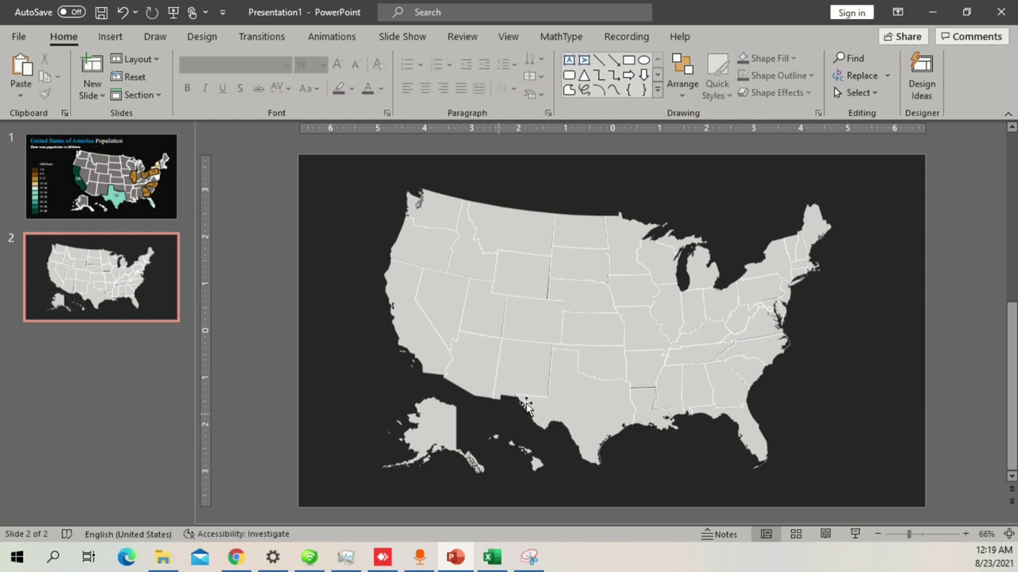
- Delete the separate border-line group and select all state shapes for a new outline colour
left_click(738, 334)
left_click_drag(726, 318, 830, 340)
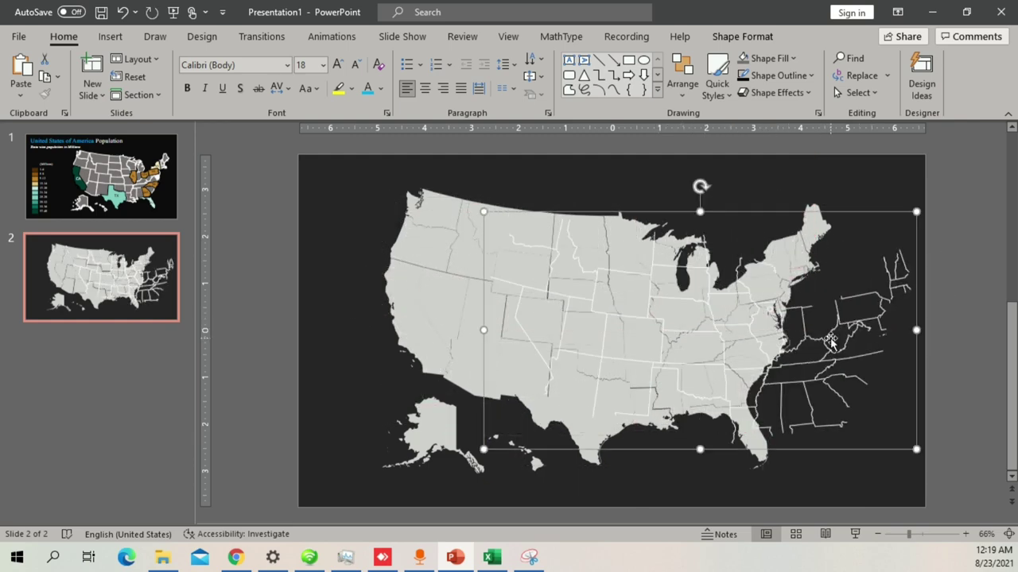
key("Delete")
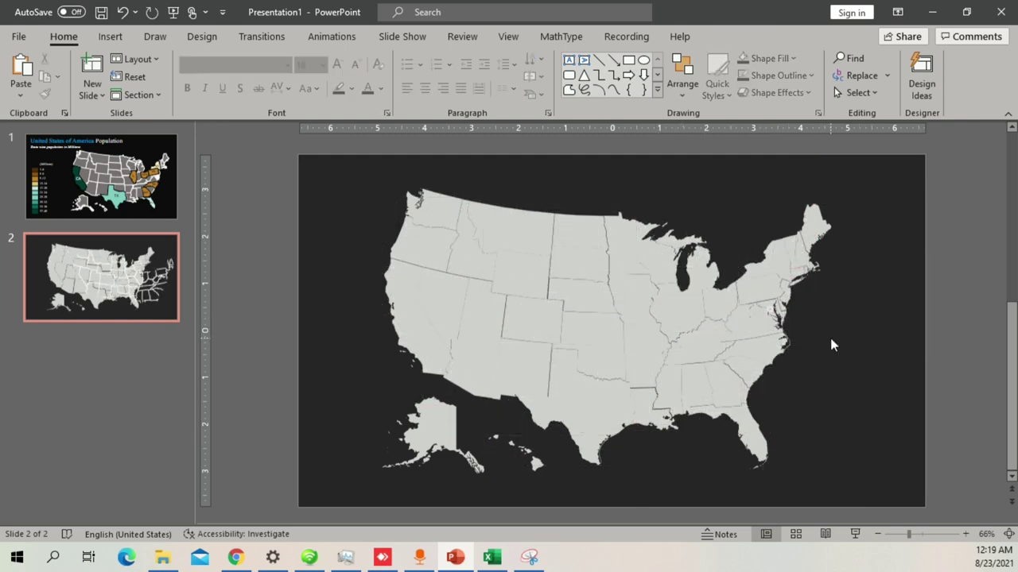
key("ctrl+a")
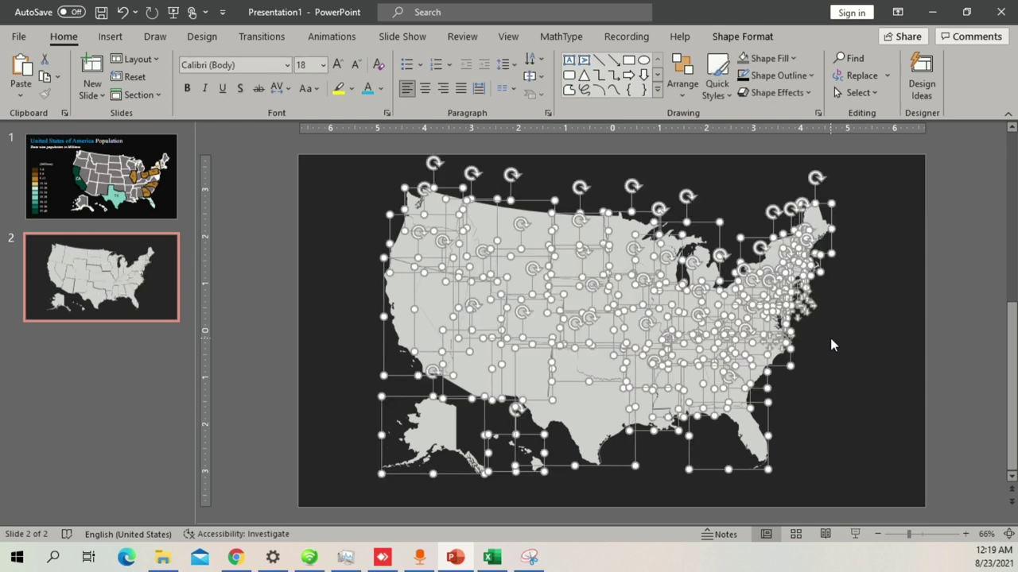
left_click(743, 37)
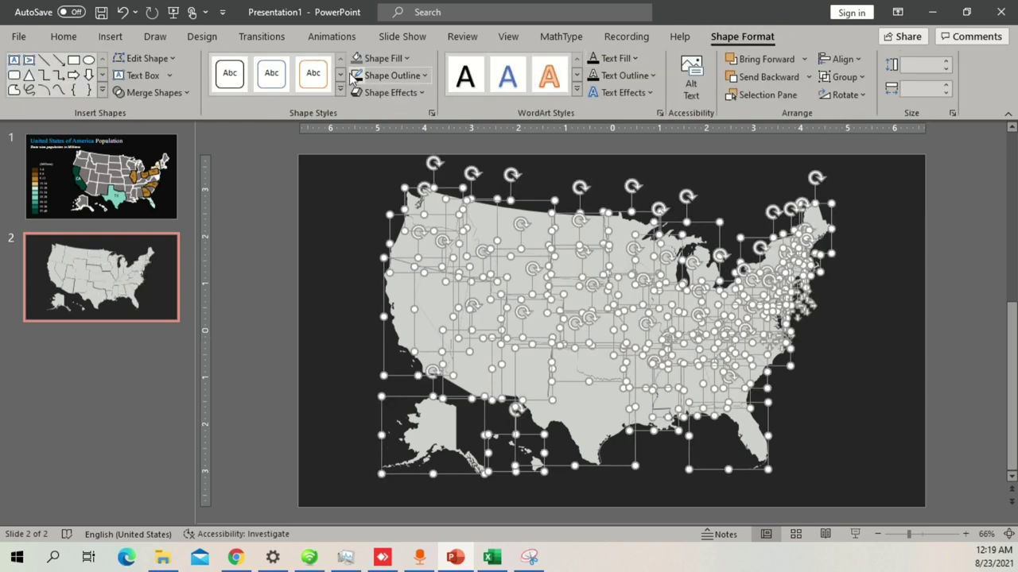
left_click(375, 75)
- Fill all the states on the slide-2 map with grey
left_click(364, 172)
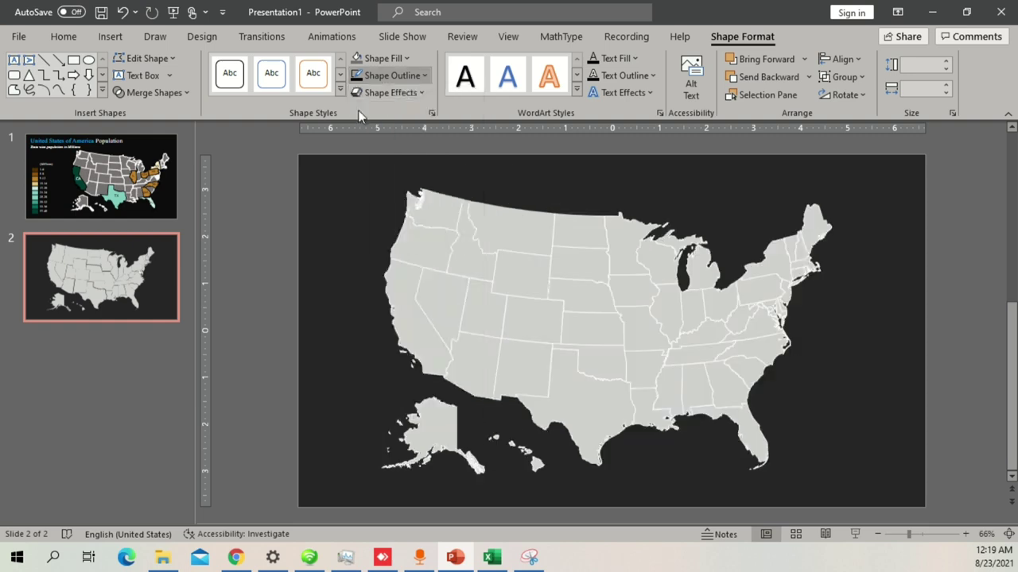
left_click(385, 58)
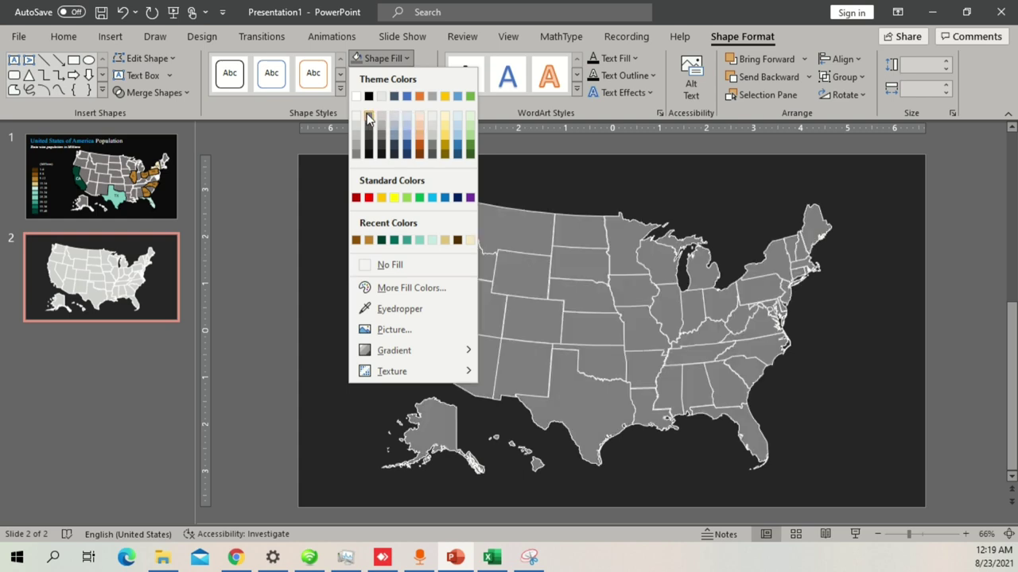
left_click(367, 115)
- Move the map further right, then return to the finished first slide
left_click(361, 334)
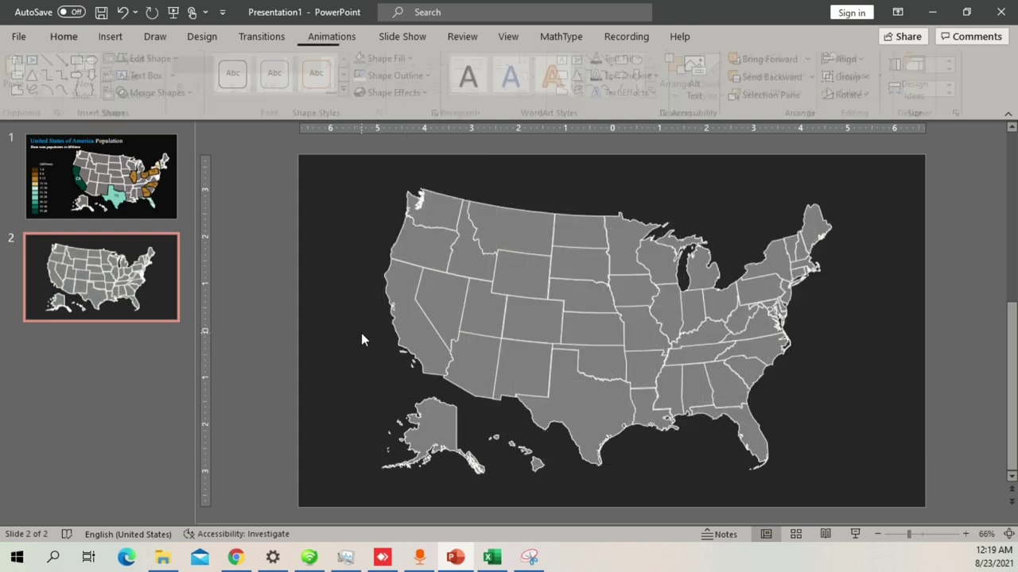
left_click(400, 301)
left_click_drag(400, 300, 472, 300)
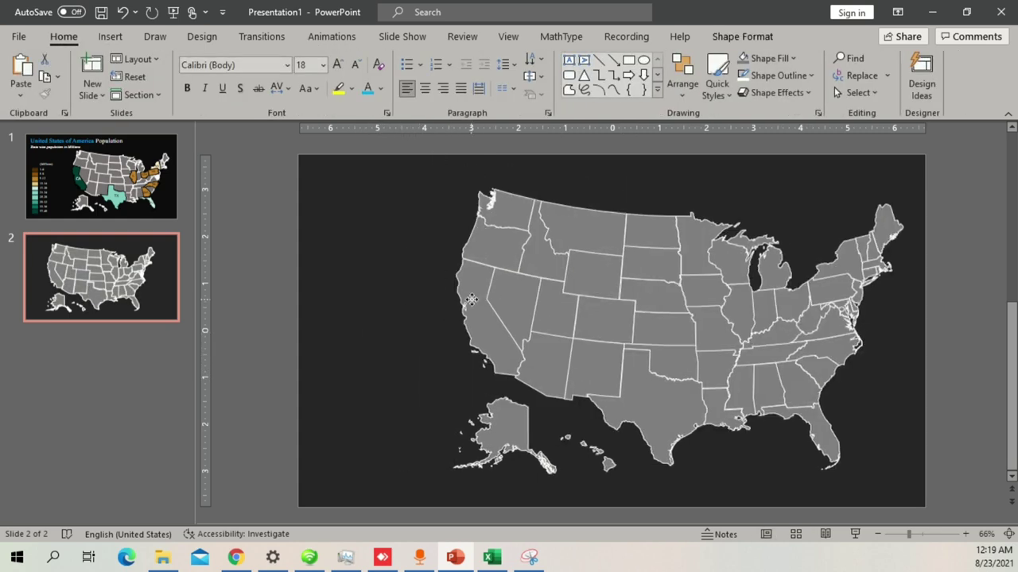
left_click(101, 177)
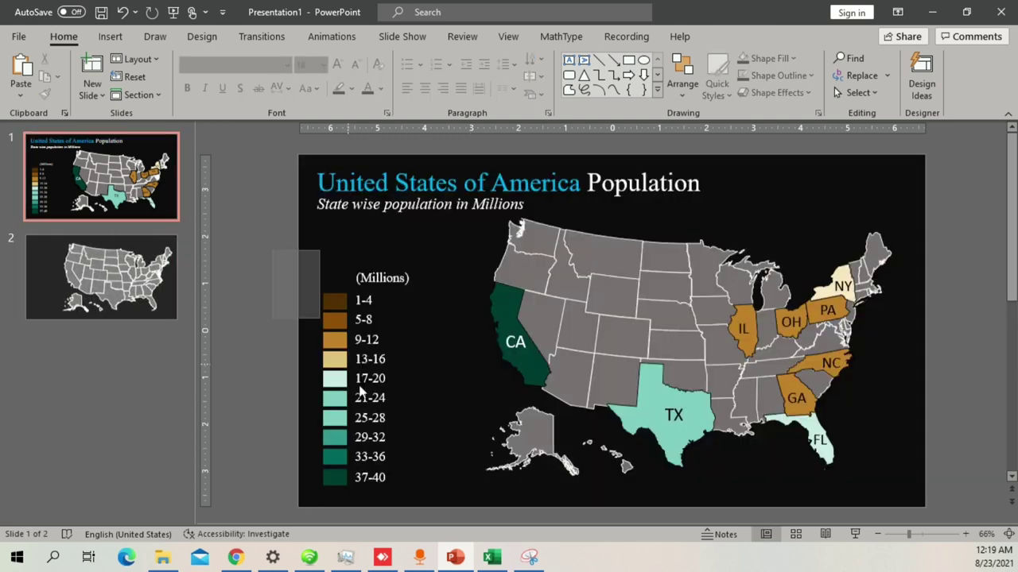
- Copy the millions legend from slide 1 and paste it onto slide 2
left_click_drag(360, 388, 457, 520)
key("ctrl+c")
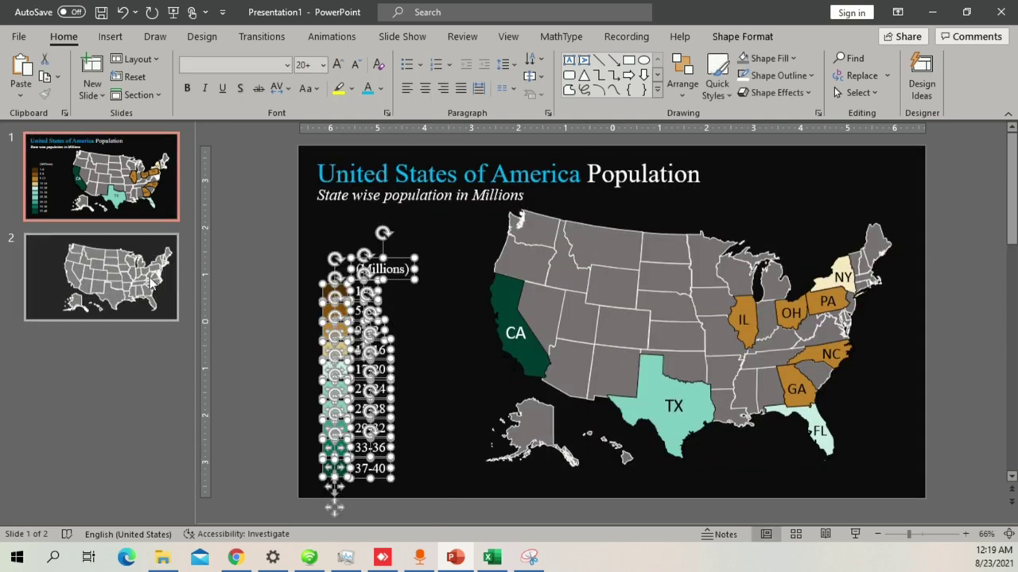
left_click(149, 283)
key("ctrl+v")
- Select the California shape, then bring up the Wikimedia map page in Chrome
left_click(453, 338)
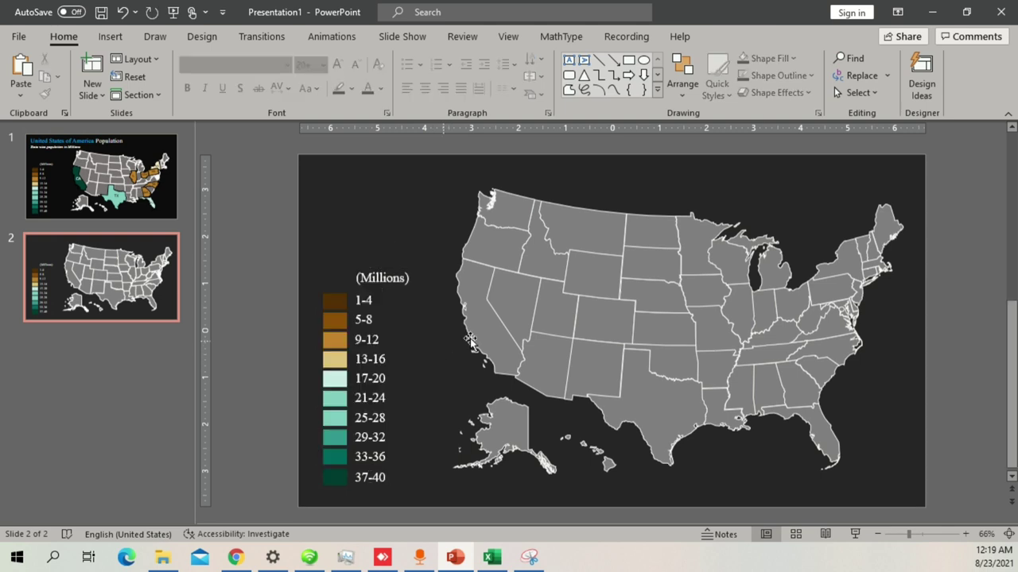
left_click(465, 298)
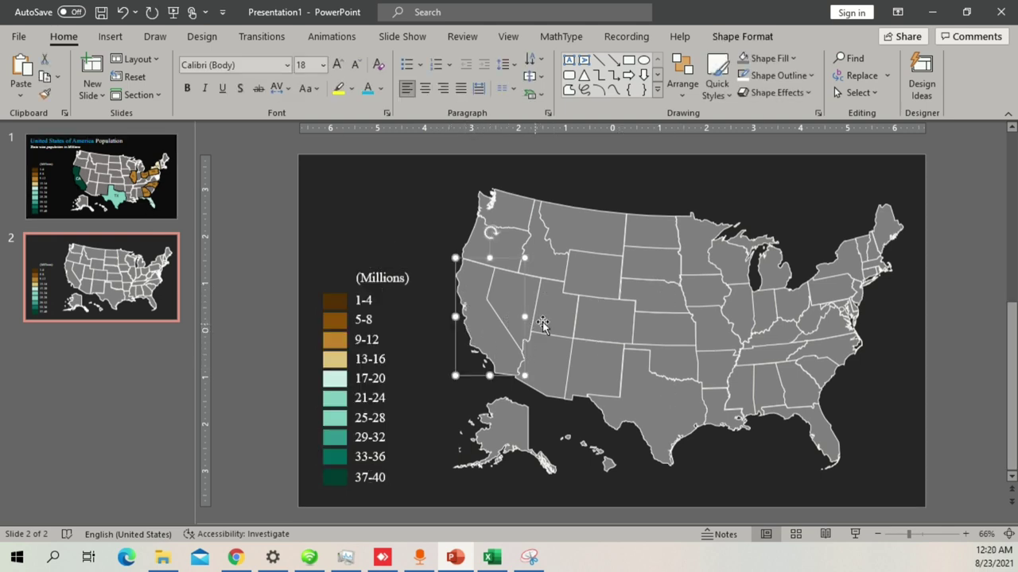
left_click(237, 559)
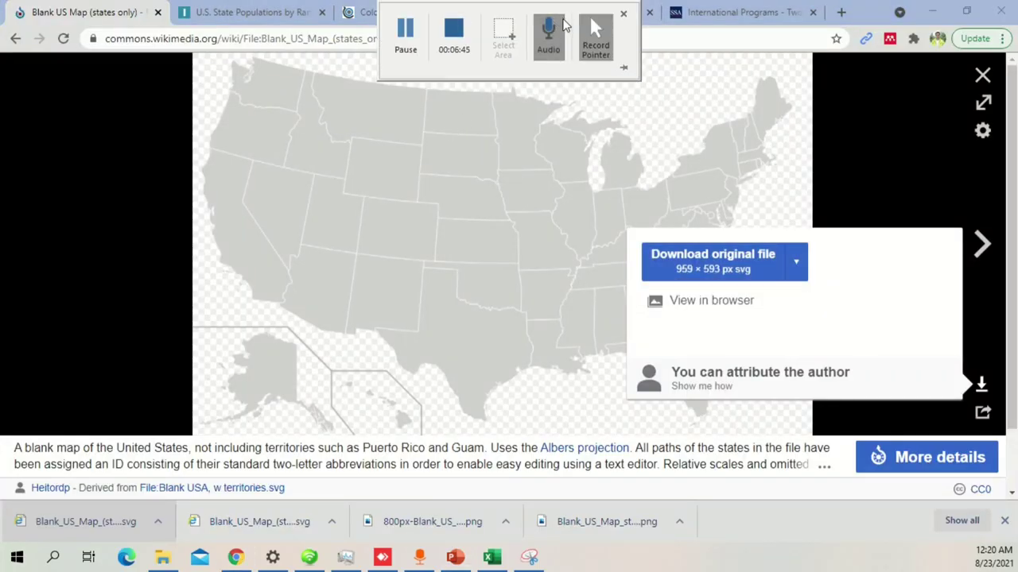
- Review the Wikimedia blank map and the 'us map detailed' search results, then return to PowerPoint
left_click(551, 44)
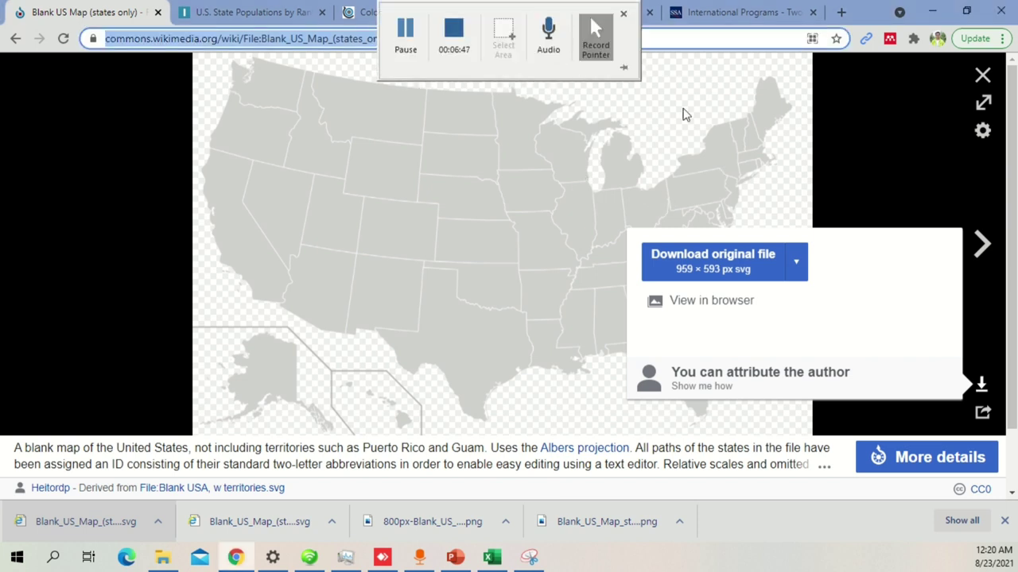
left_click(558, 40)
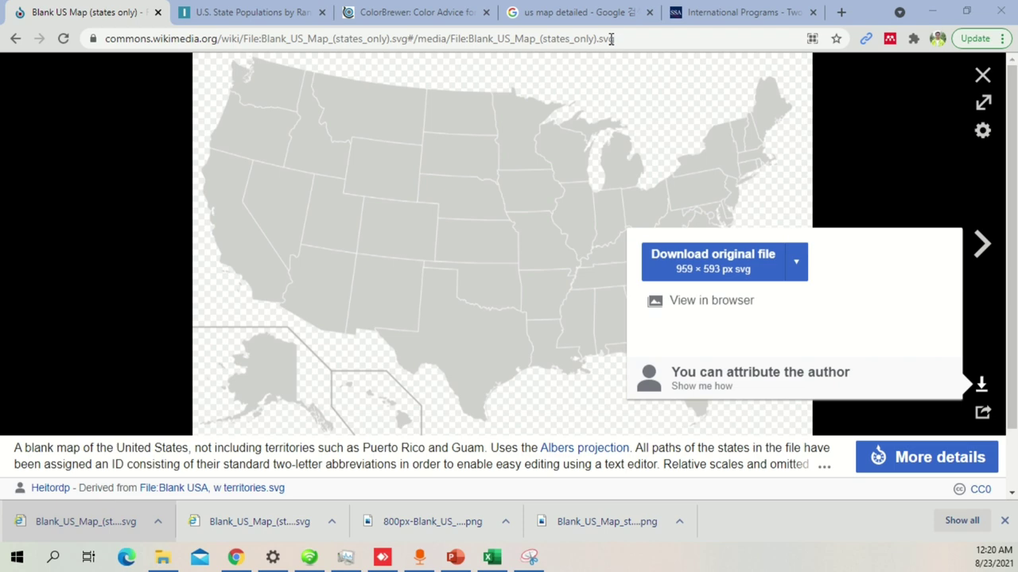
left_click(577, 13)
scroll(639, 230, "up", 1)
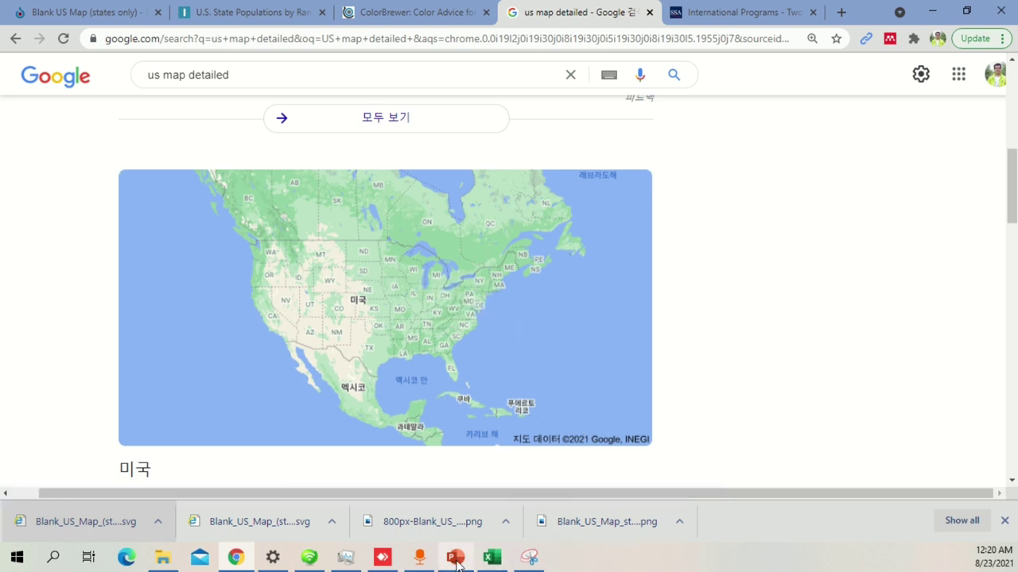
left_click(454, 557)
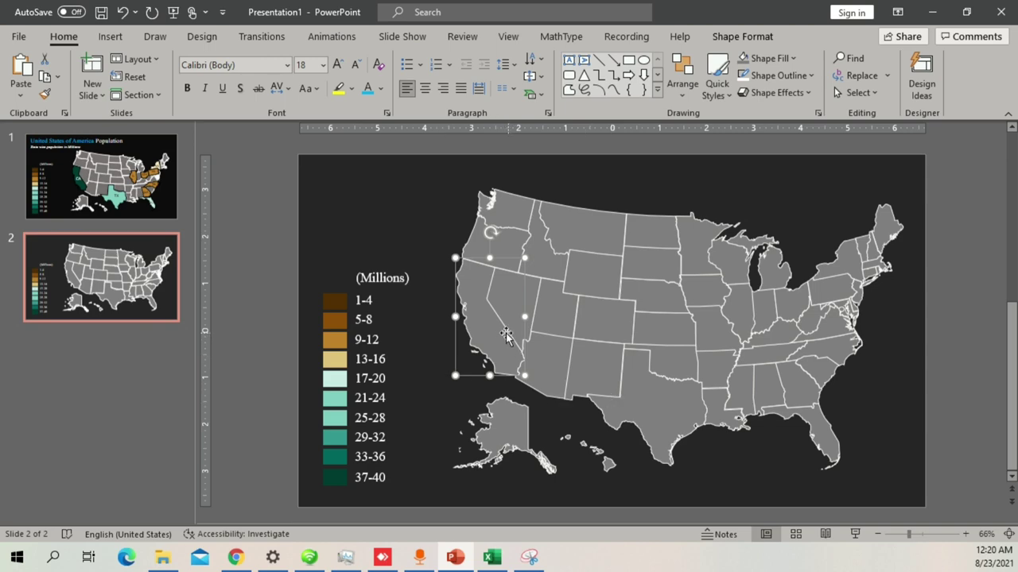
- Check the colour legend in Excel, then select the 37-40 and 1-4 swatches on the slide
left_click(492, 557)
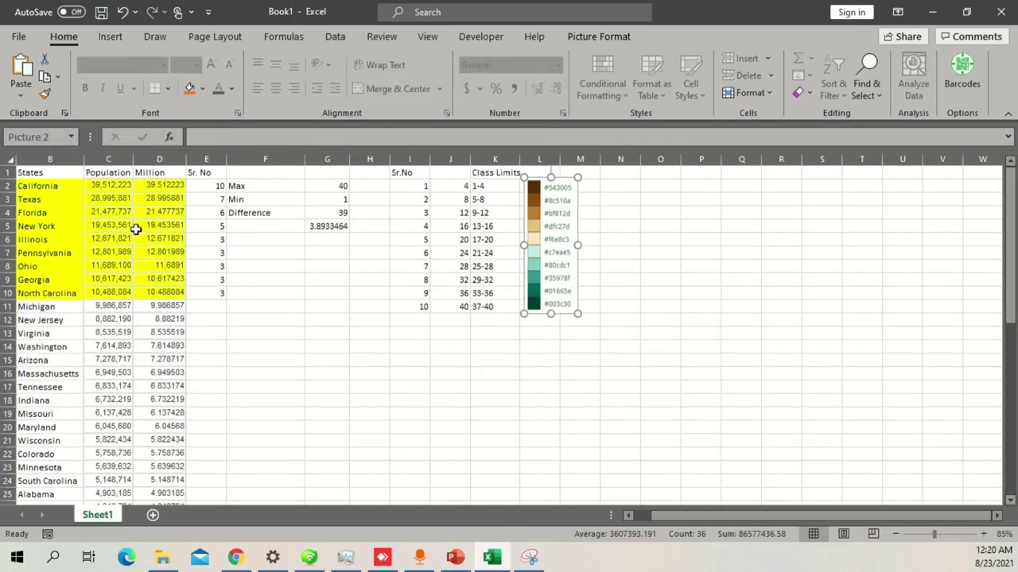
left_click(204, 191)
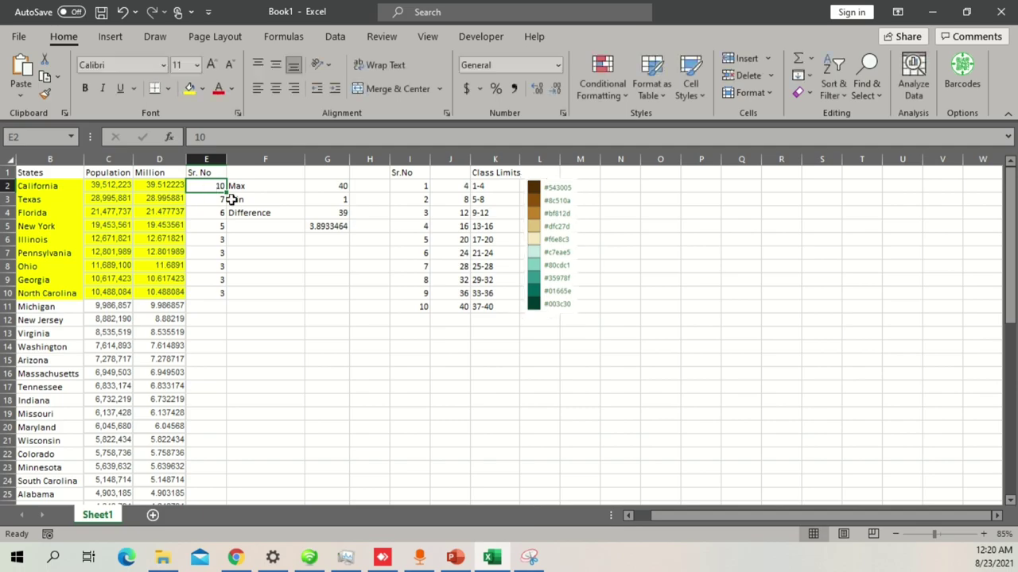
left_click(930, 12)
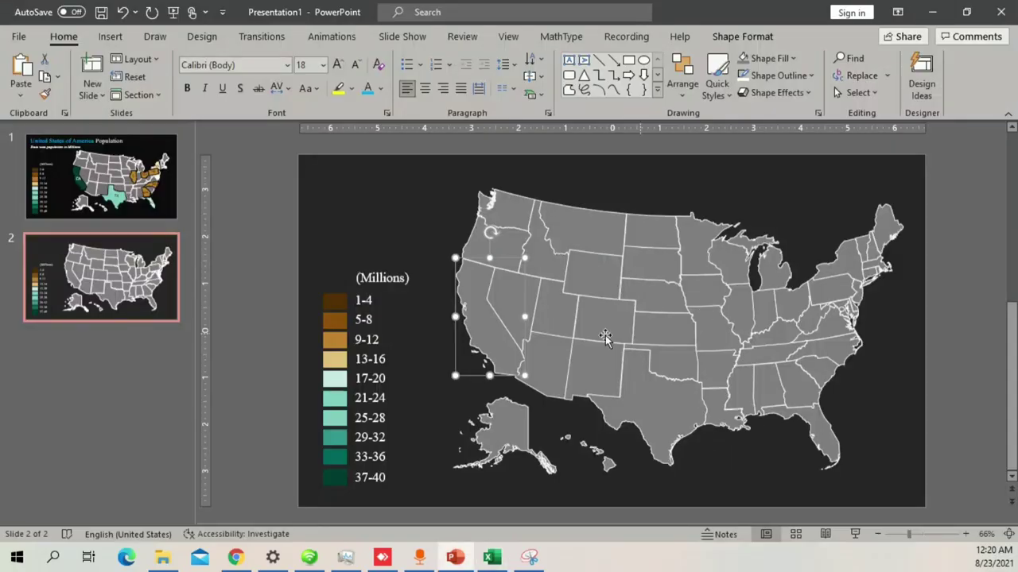
left_click(350, 477)
left_click(336, 304)
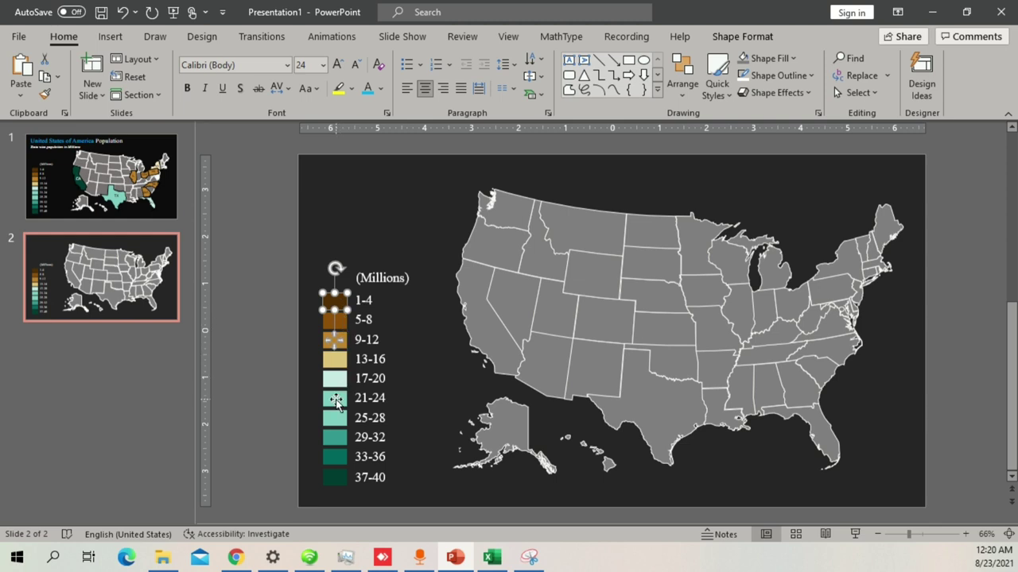
left_click(334, 476)
scroll(465, 355, "down", 1)
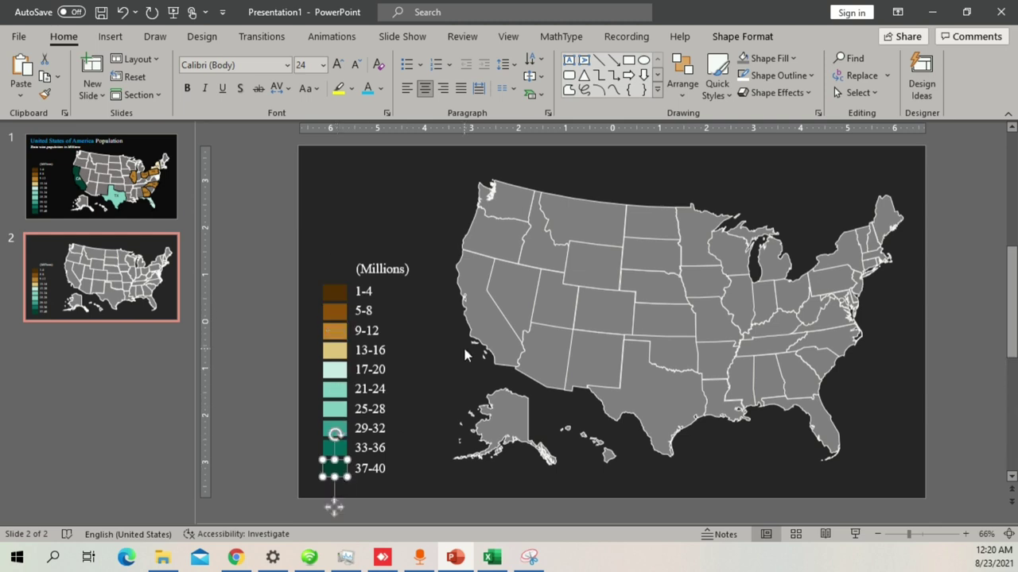
- Eyedrop the 37-40 dark green from the legend onto California
left_click(487, 334)
scroll(487, 334, "up", 1)
left_click(741, 36)
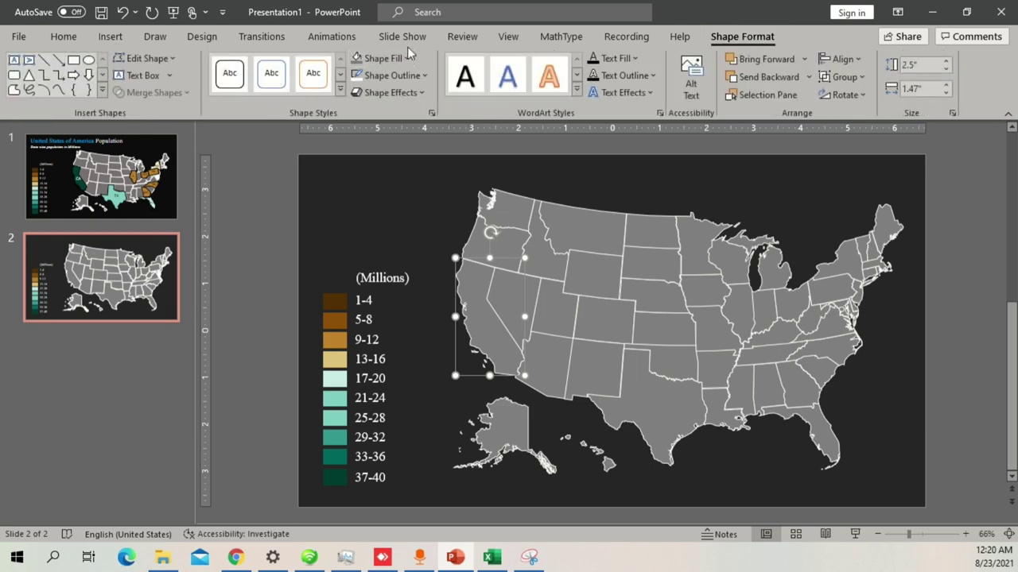
left_click(406, 58)
left_click(394, 304)
left_click(334, 477)
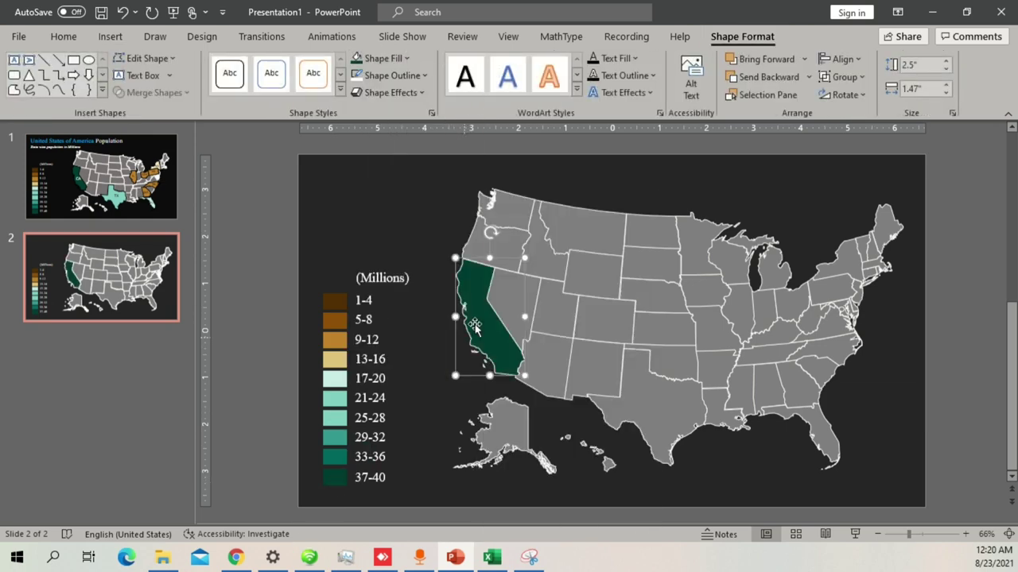
left_click(672, 408)
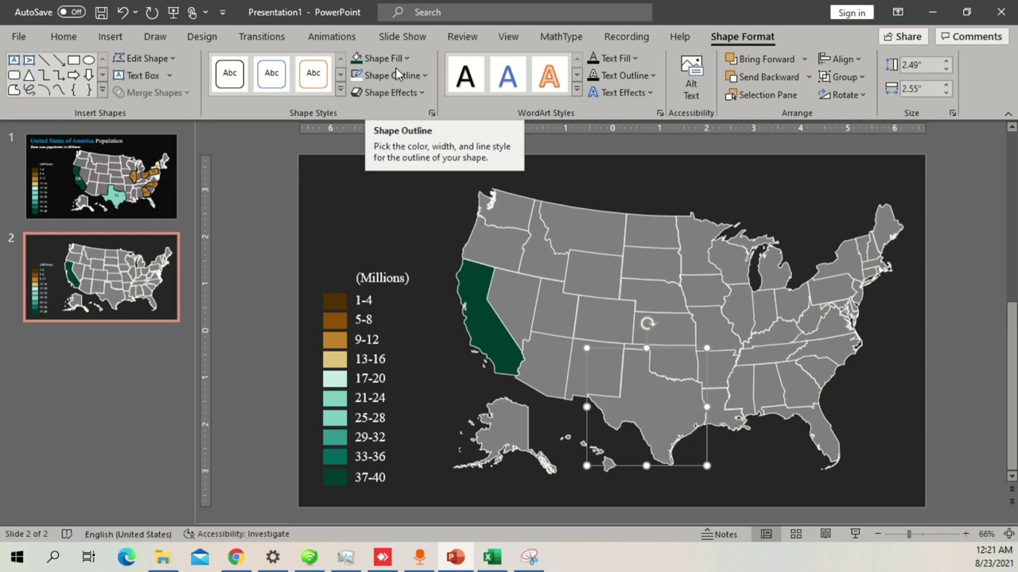
- Look up Texas's class in the workbook, then eyedrop the 25-28 legend teal onto Texas
left_click(492, 557)
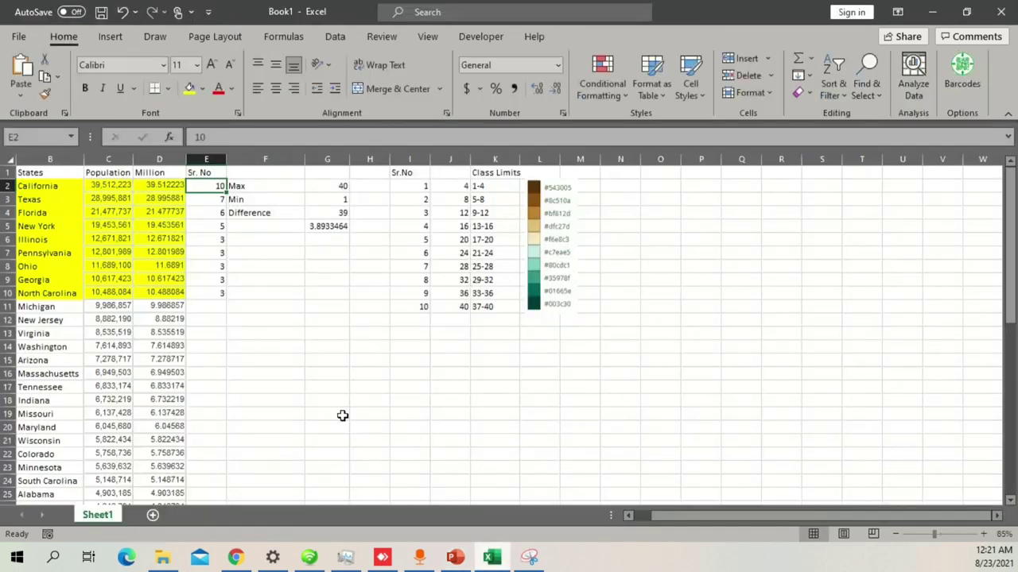
left_click(203, 200)
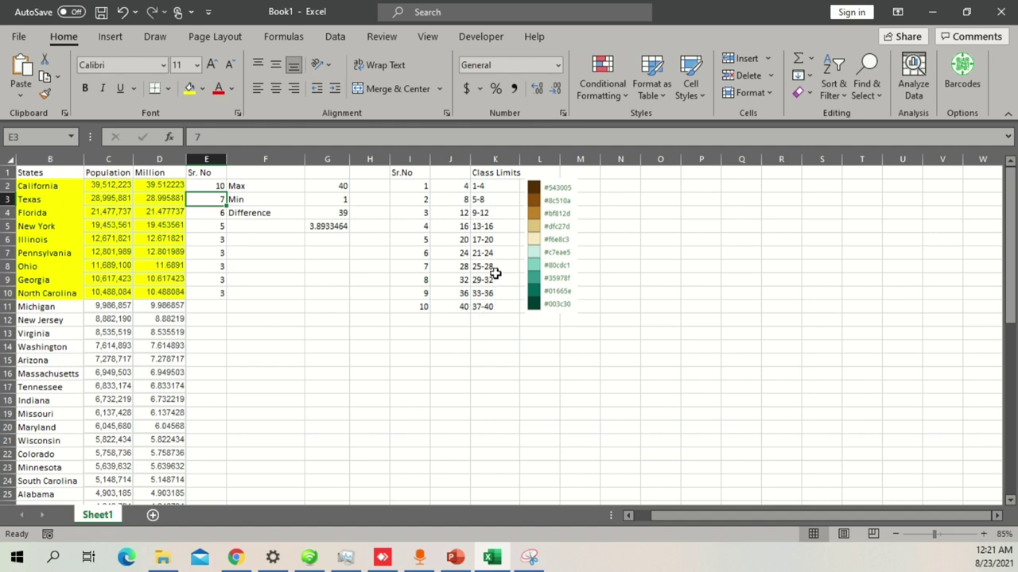
left_click(931, 12)
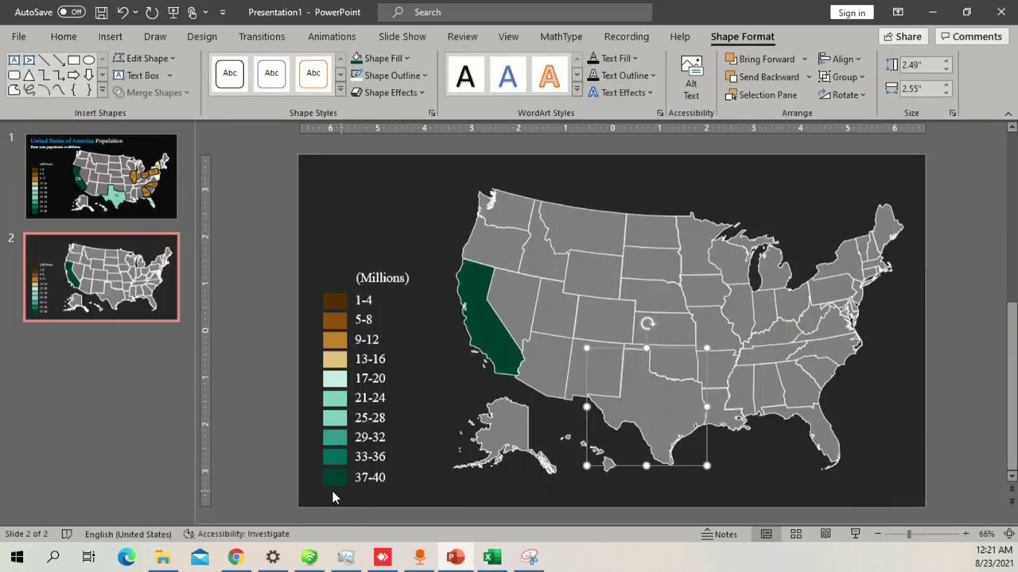
left_click(395, 63)
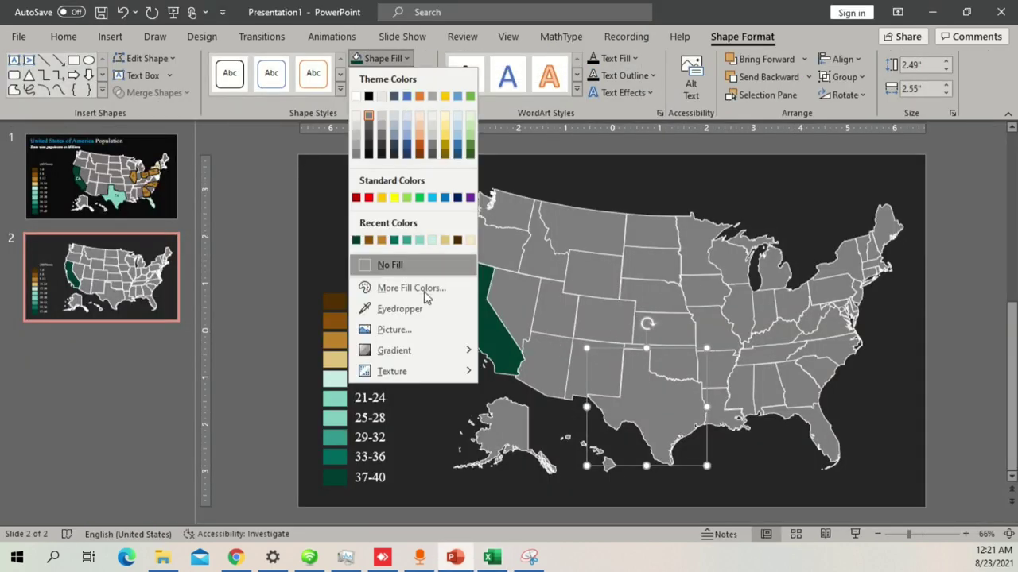
left_click(398, 304)
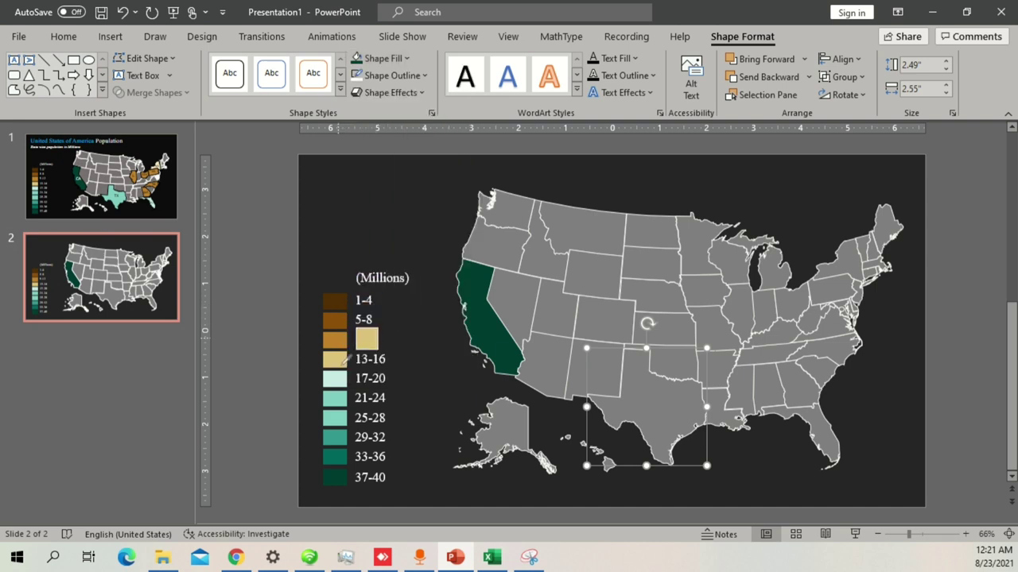
left_click(340, 417)
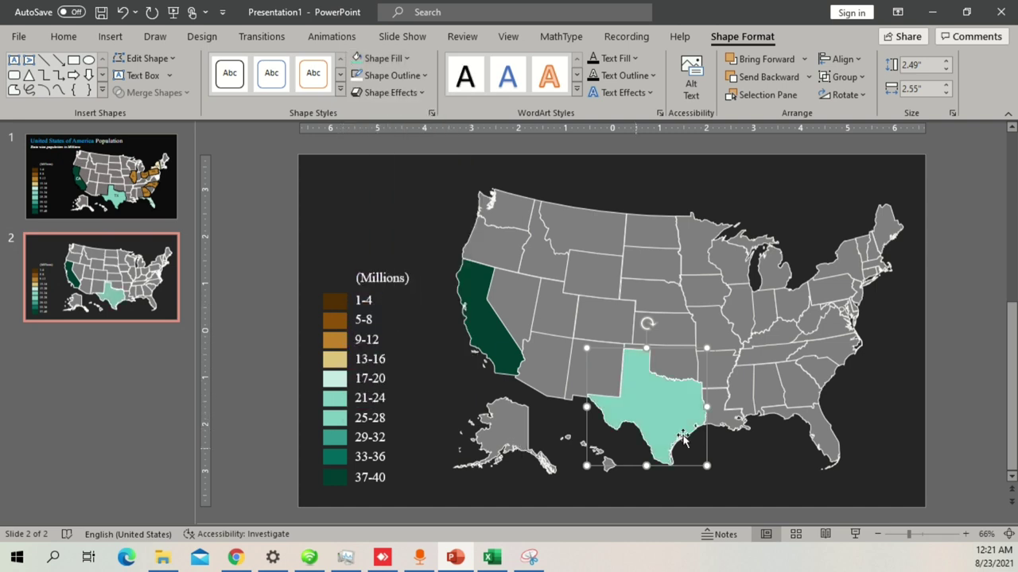
left_click(380, 216)
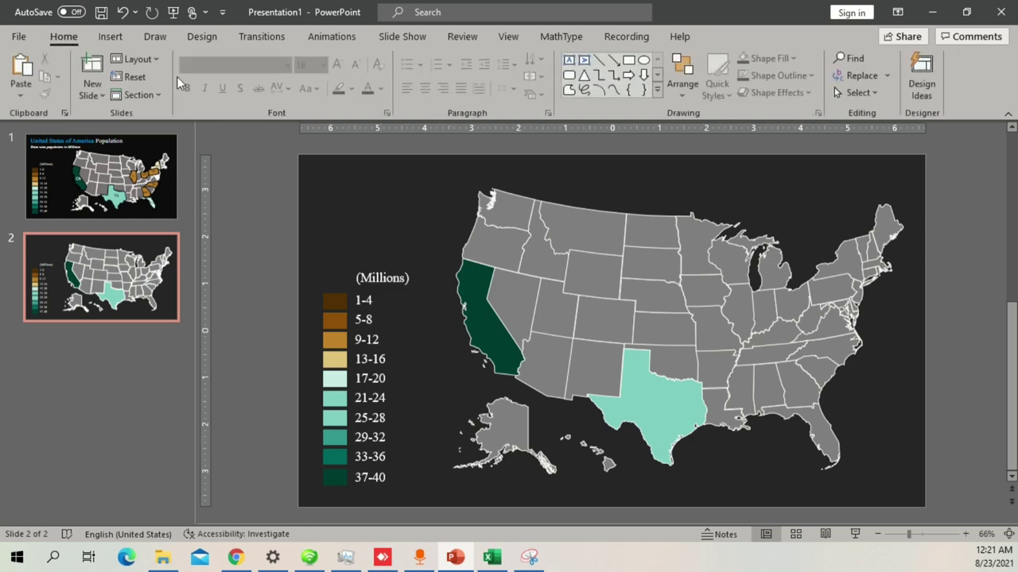
- Add a white 'CA' label in Times New Roman 20 pt on California
left_click(110, 37)
left_click(679, 75)
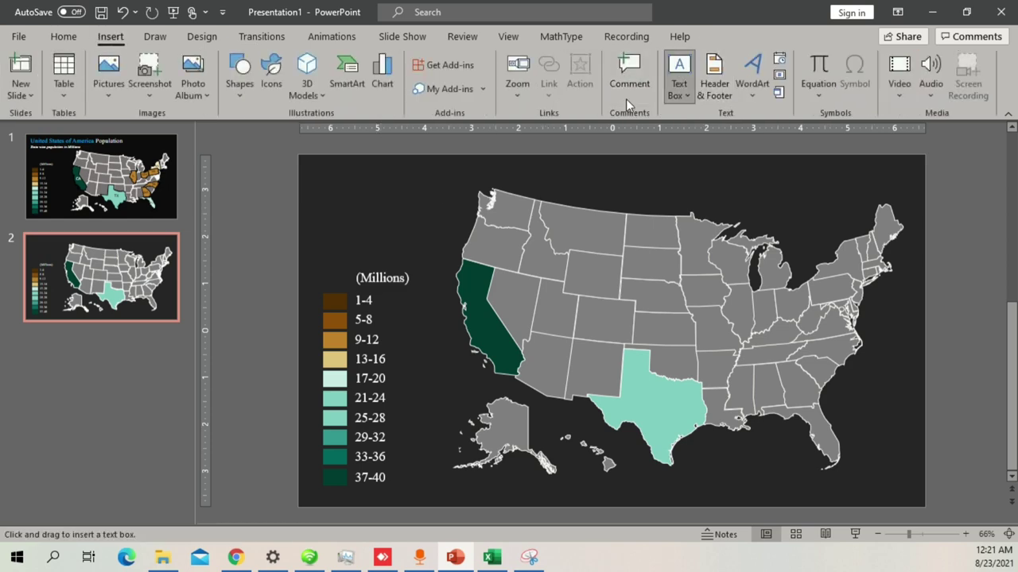
left_click(398, 191)
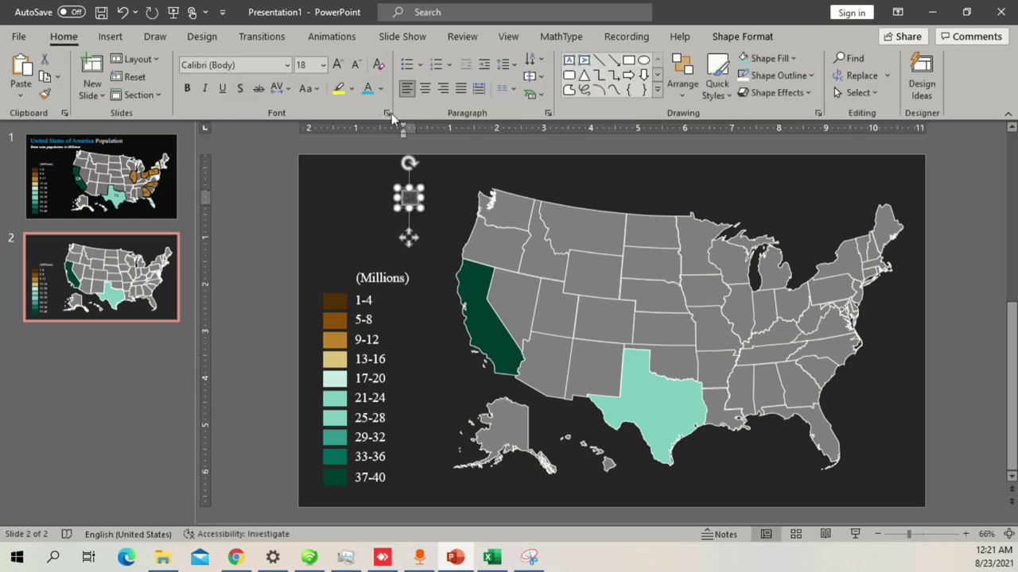
left_click(382, 90)
left_click(372, 103)
left_click(245, 65)
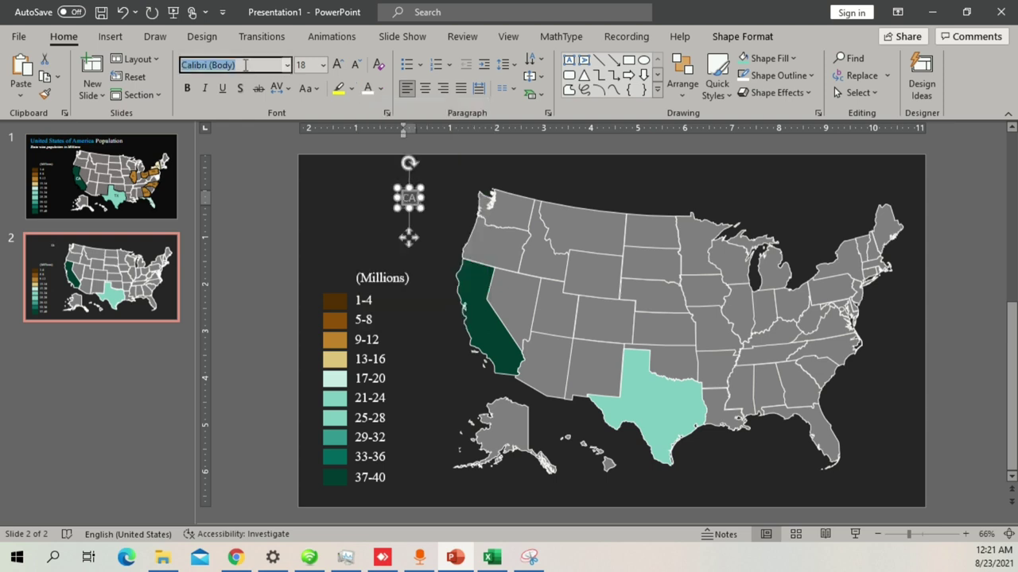
type("Times New Roman")
key("Return")
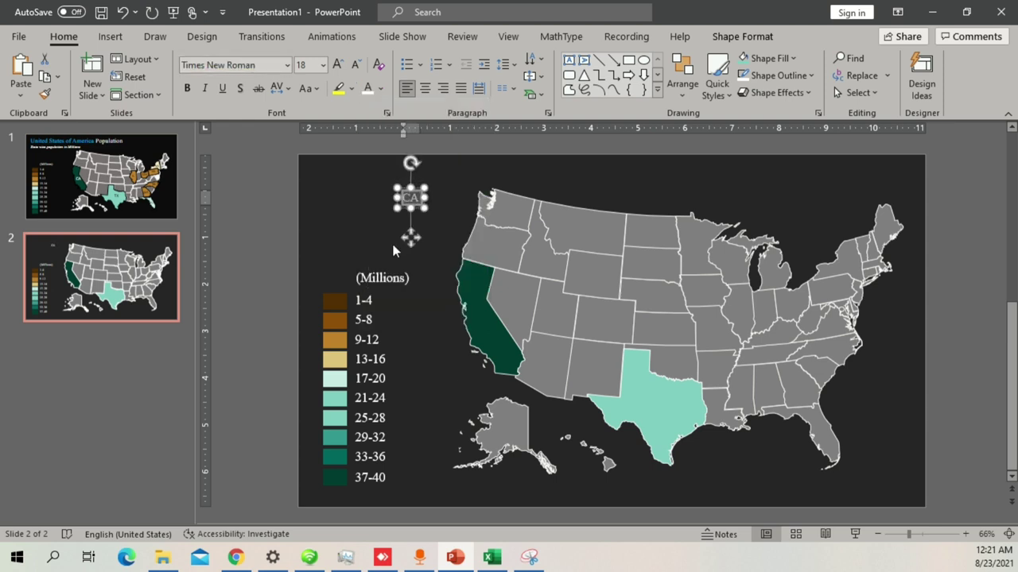
left_click_drag(408, 236, 487, 367)
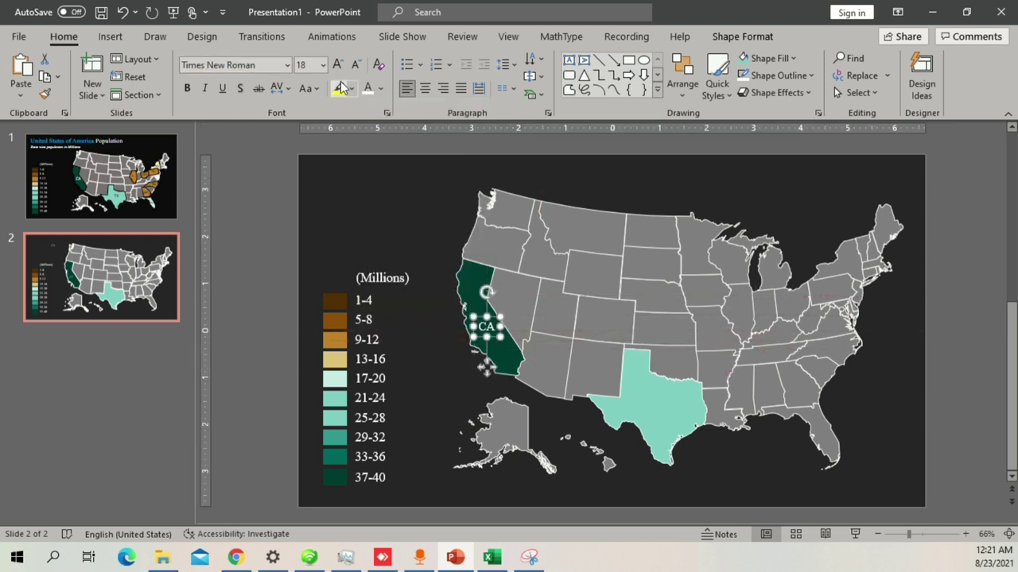
left_click(337, 65)
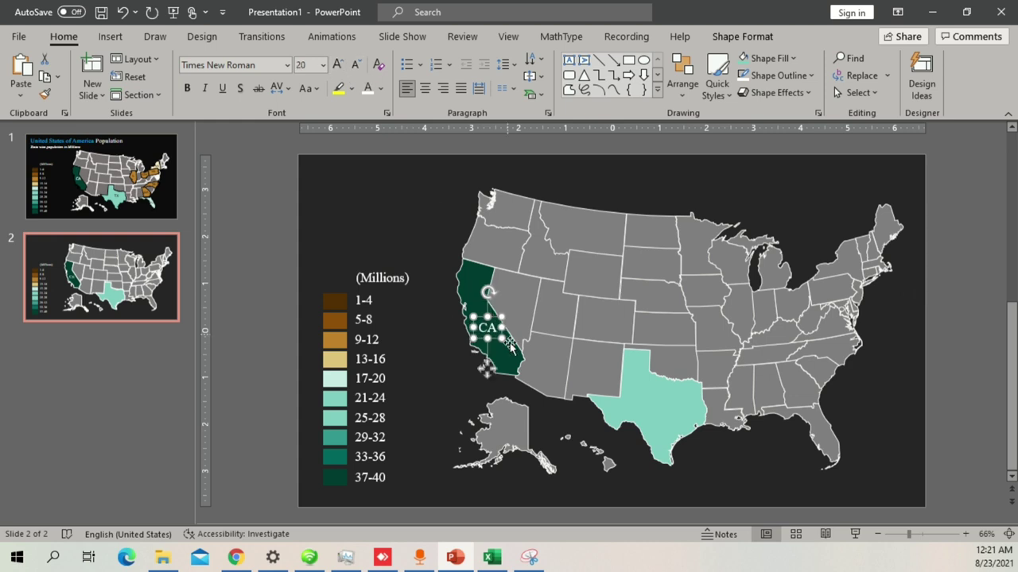
left_click_drag(487, 368, 485, 368)
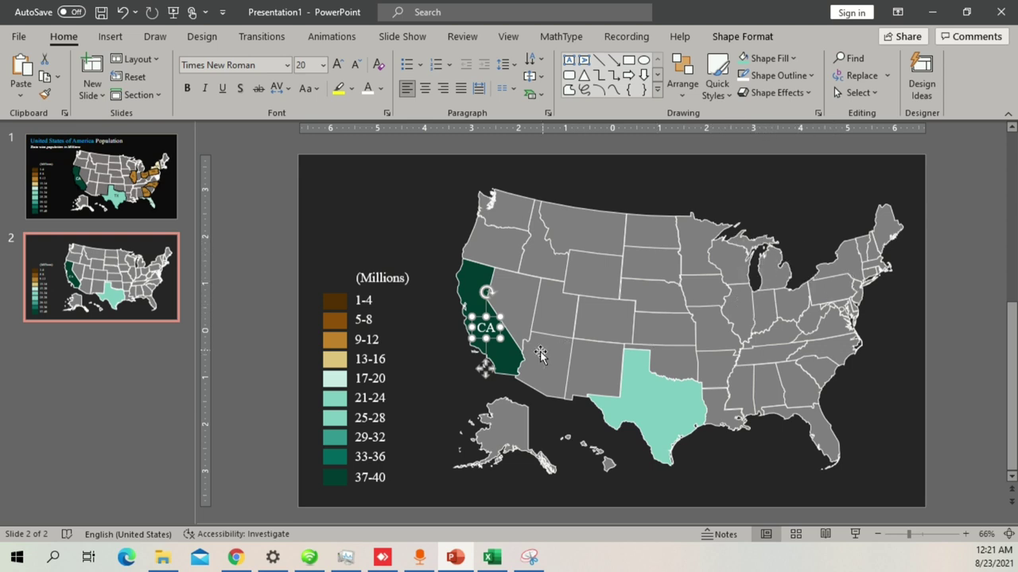
- Copy the label onto Texas, change it to 'TX', and make it black
left_click_drag(487, 368, 652, 447)
double_click(650, 406)
type("T")
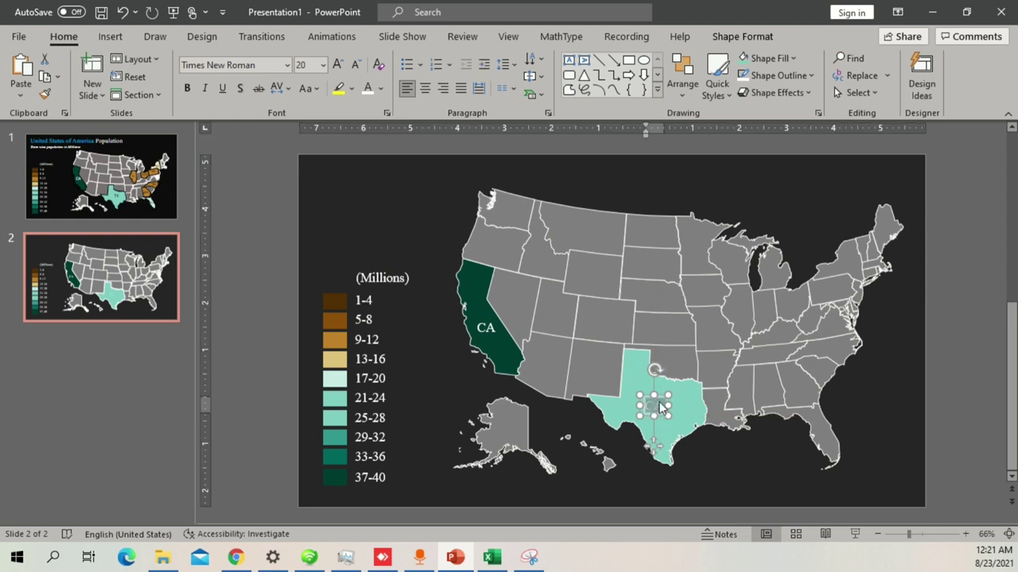
type("X")
key("ctrl+a")
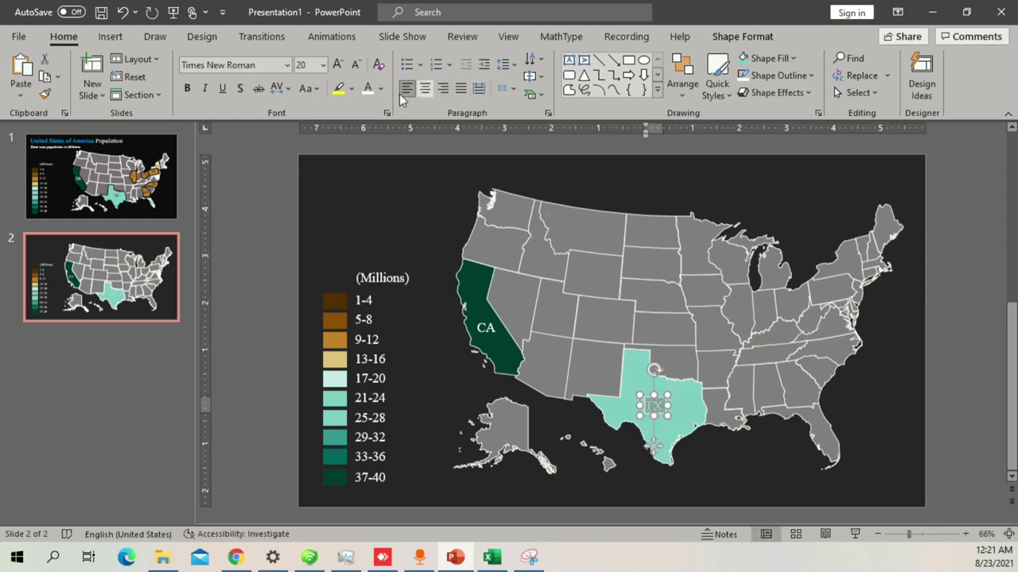
left_click(382, 88)
left_click(380, 124)
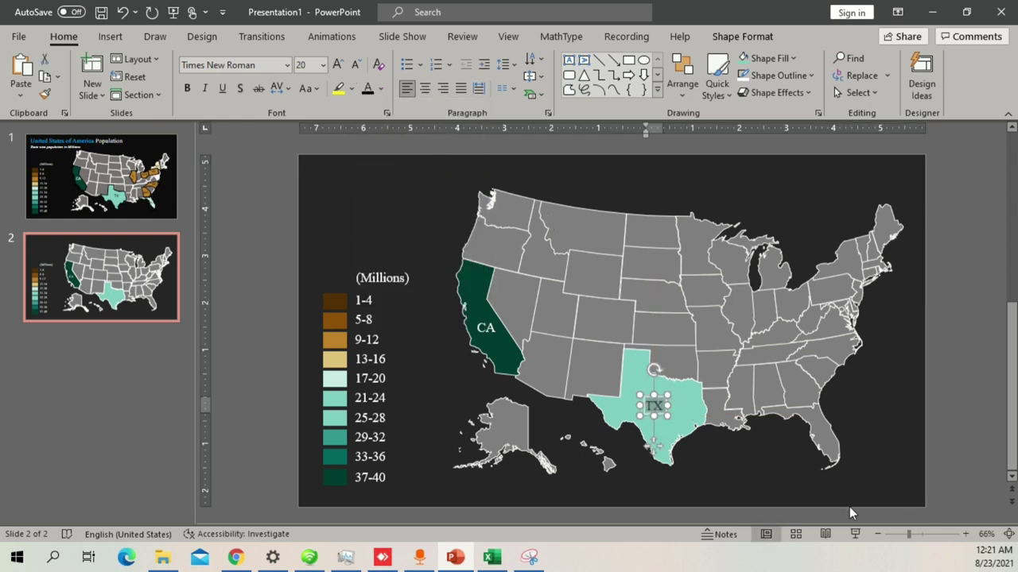
left_click(746, 482)
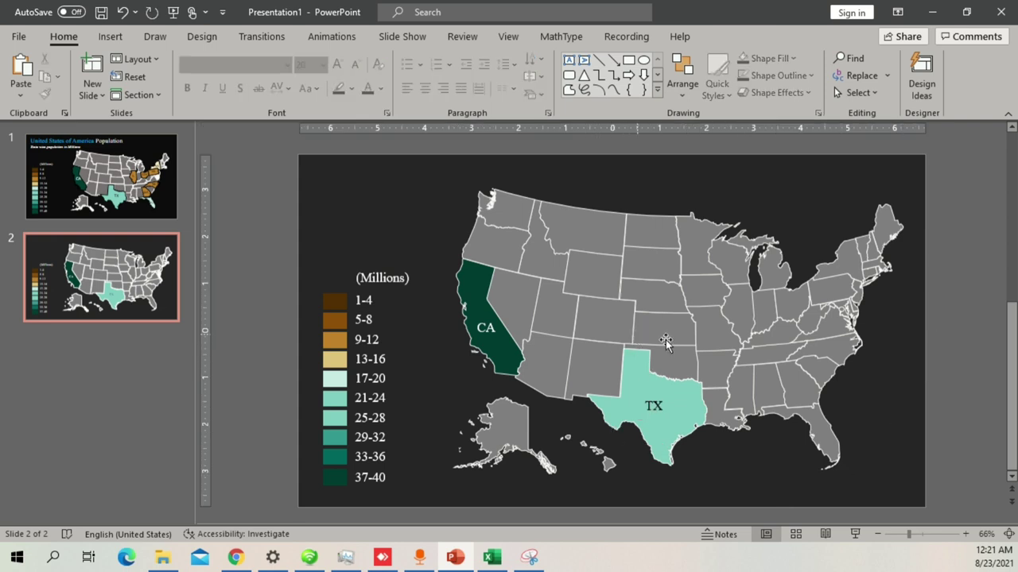
left_click(828, 354)
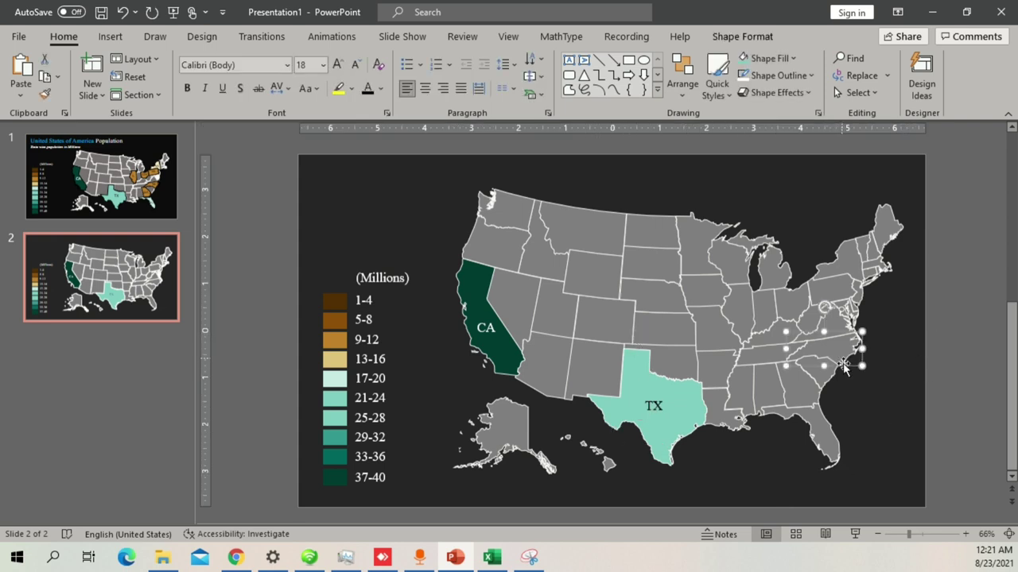
- Check the class numbers of the ten largest states in the population workbook
left_click(862, 409)
left_click(803, 386)
left_click(895, 406)
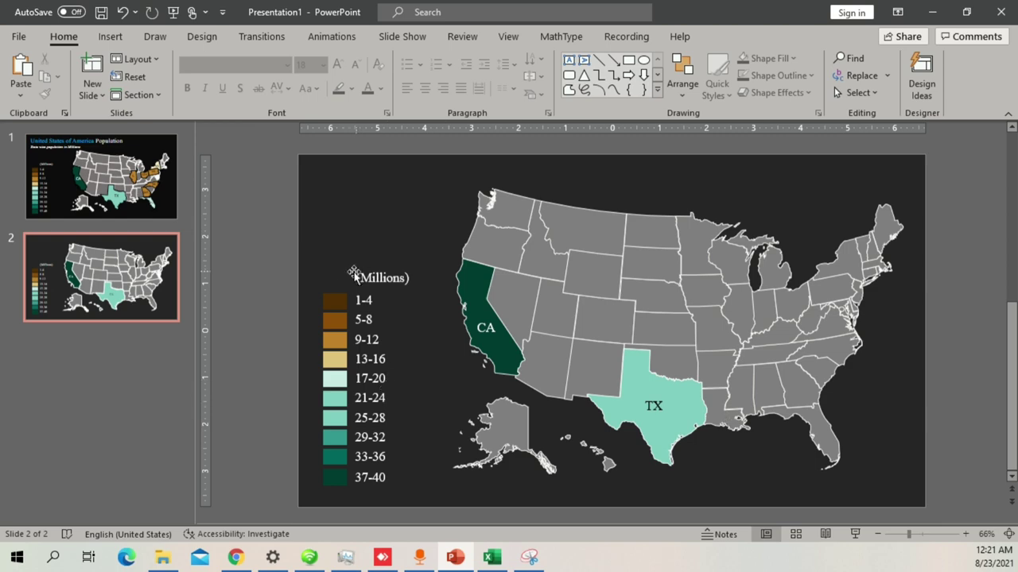
left_click(492, 557)
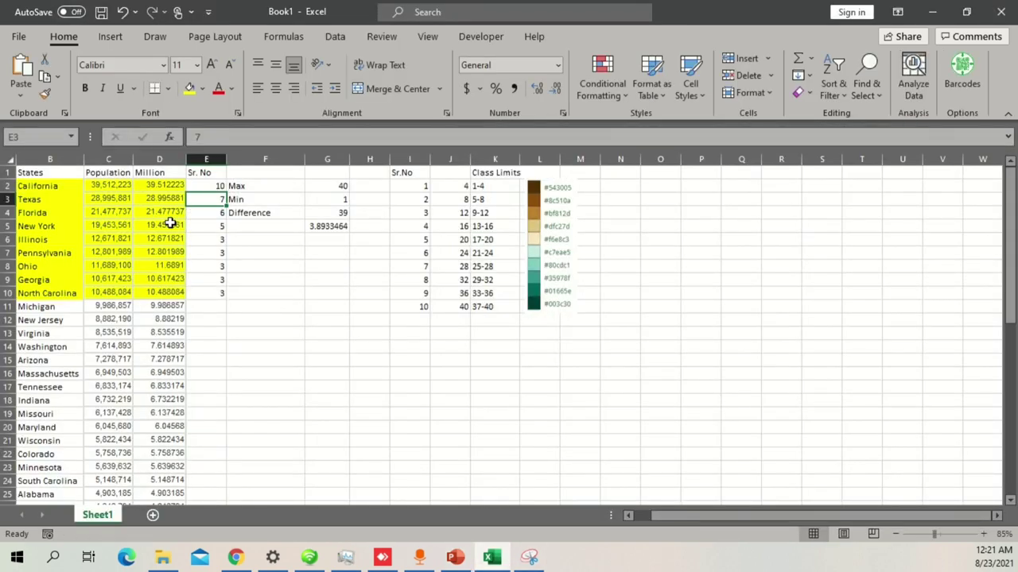
left_click_drag(209, 182, 208, 297)
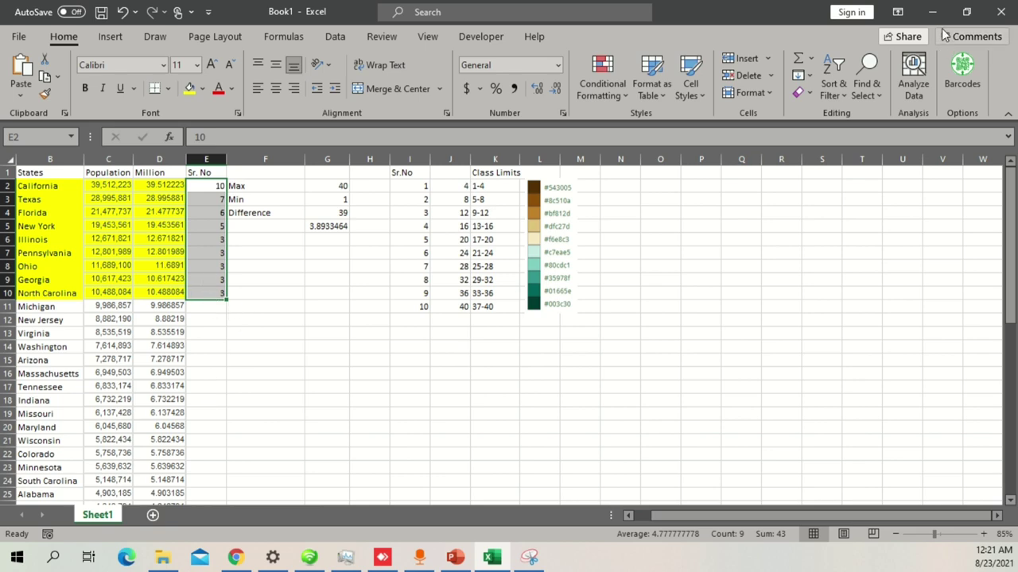
left_click(454, 556)
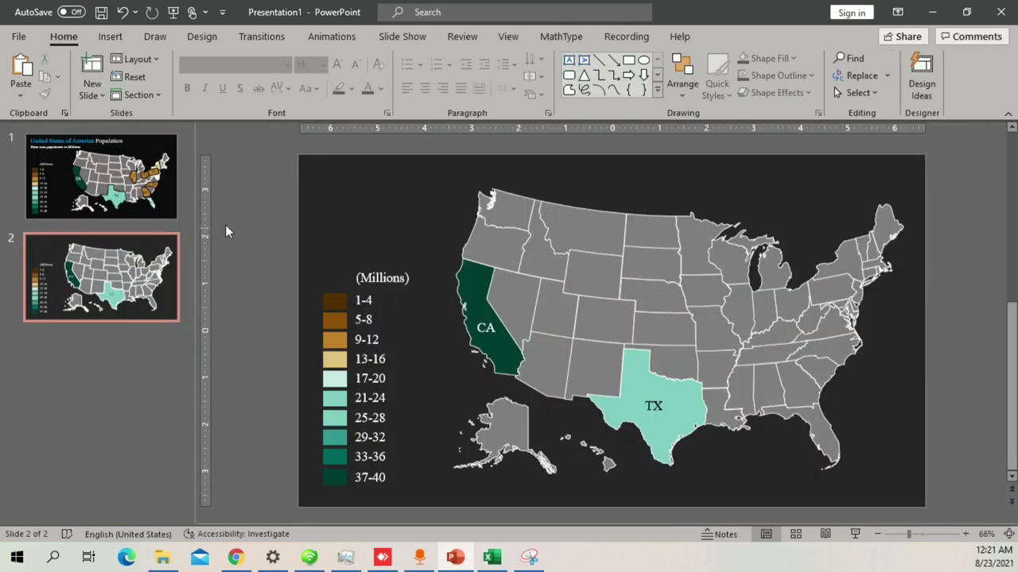
- Delete the unfinished second slide, leaving only the finished population map
key("Up")
key("Down")
key("Delete")
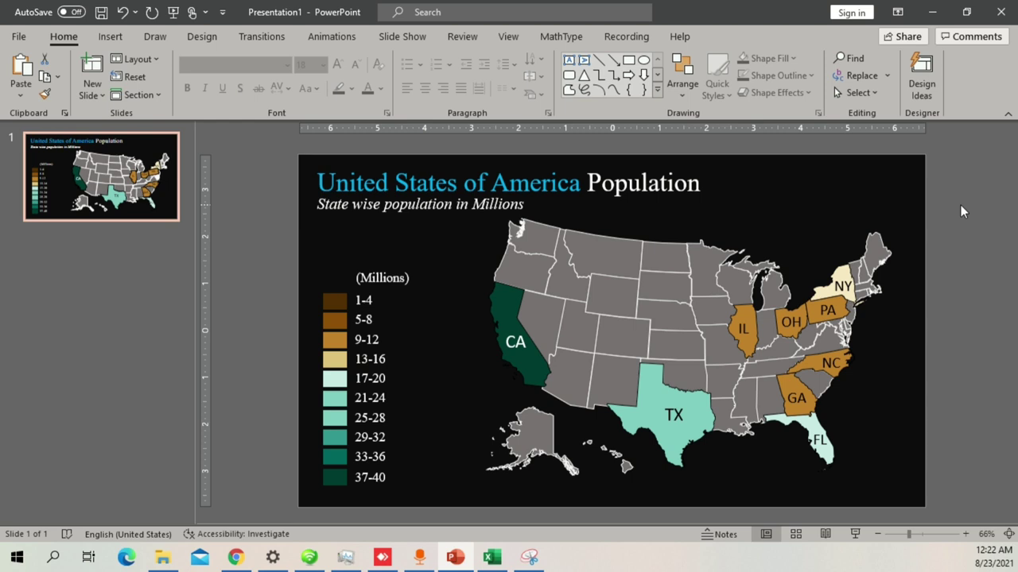
left_click(237, 560)
left_click(199, 11)
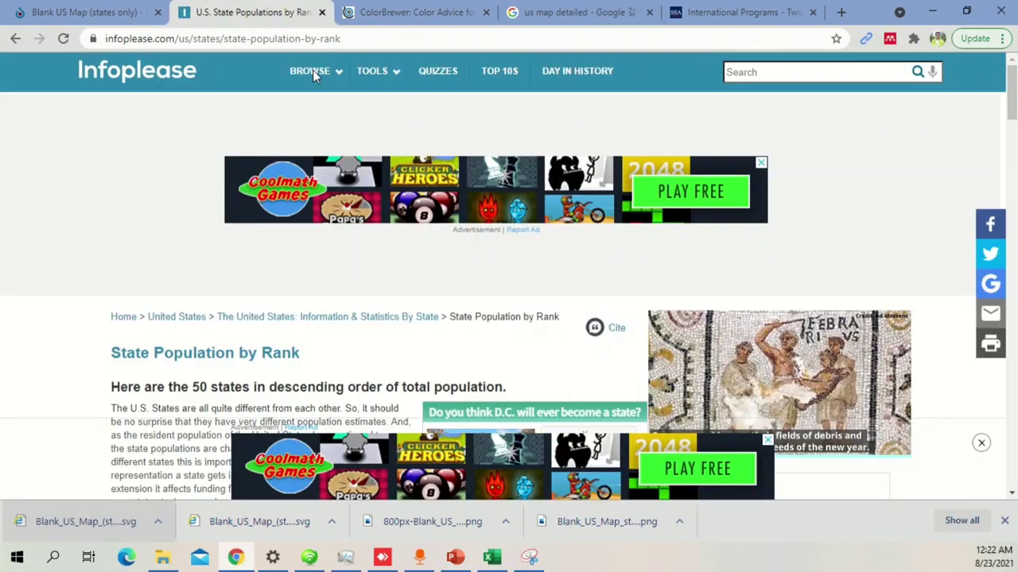
left_click(87, 12)
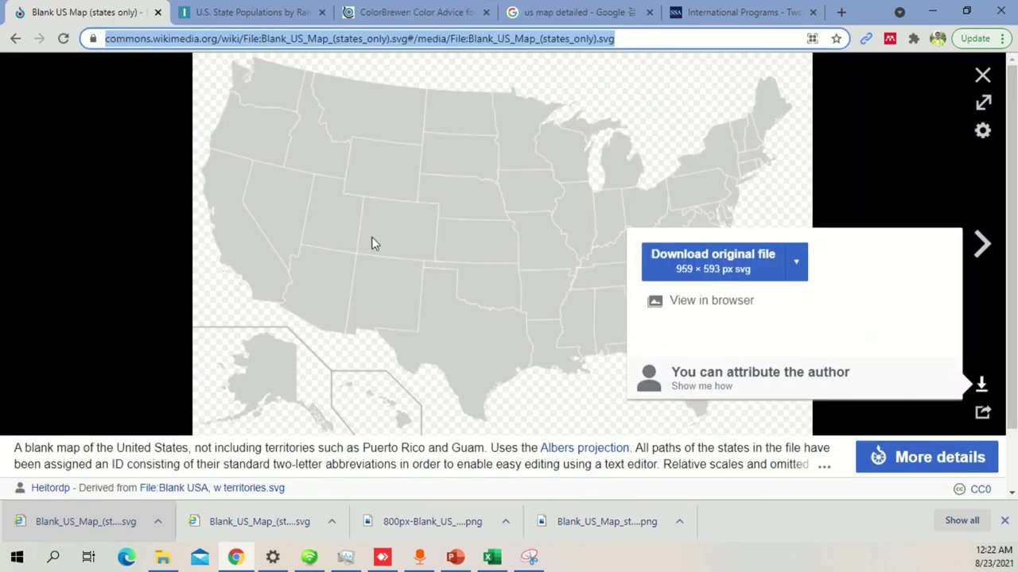
left_click(932, 11)
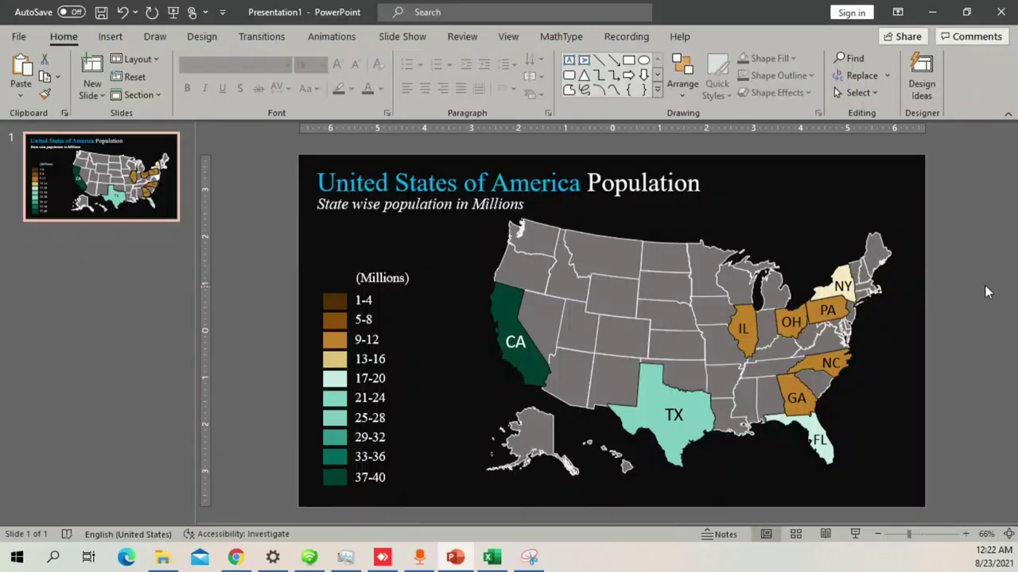